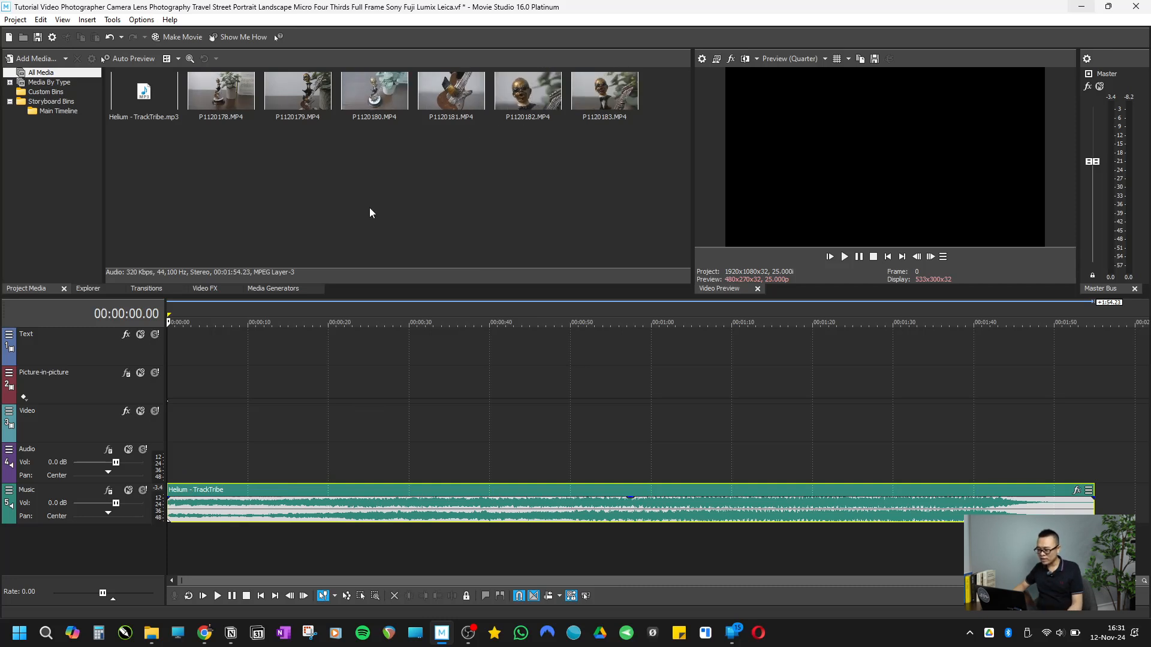
Step: Place clips P1120178 through P1120183 at the start of the Video track and match the project video settings to the media
drag(628, 160, 172, 432)
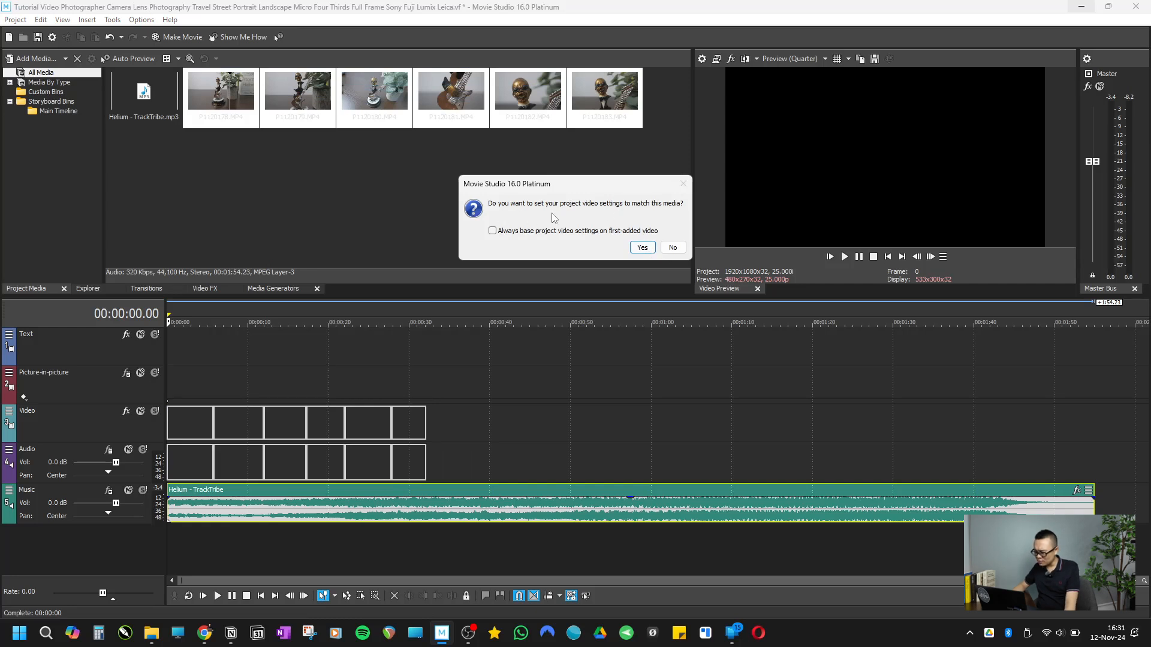
click(642, 248)
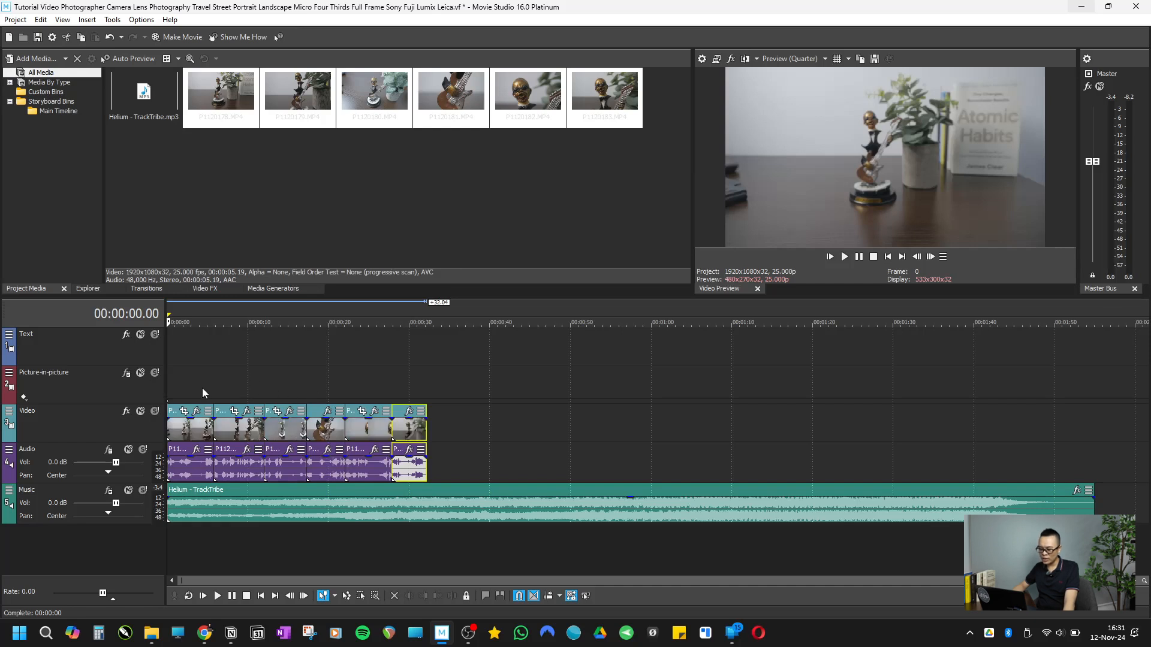
click(186, 392)
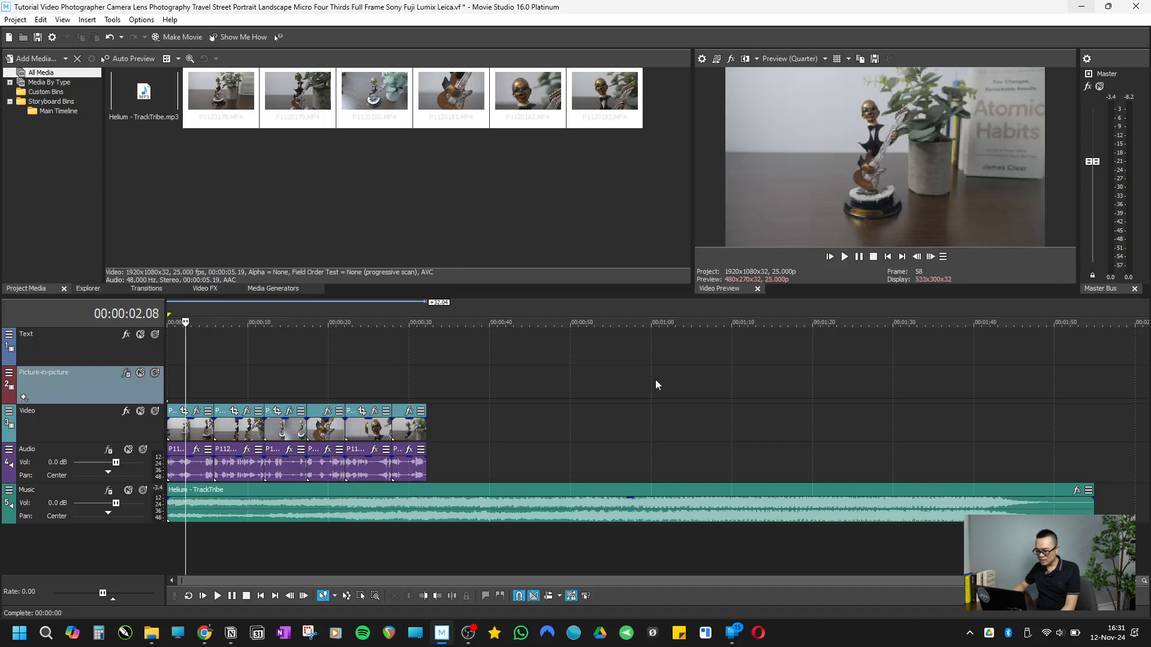
scroll(214, 385, up, 5)
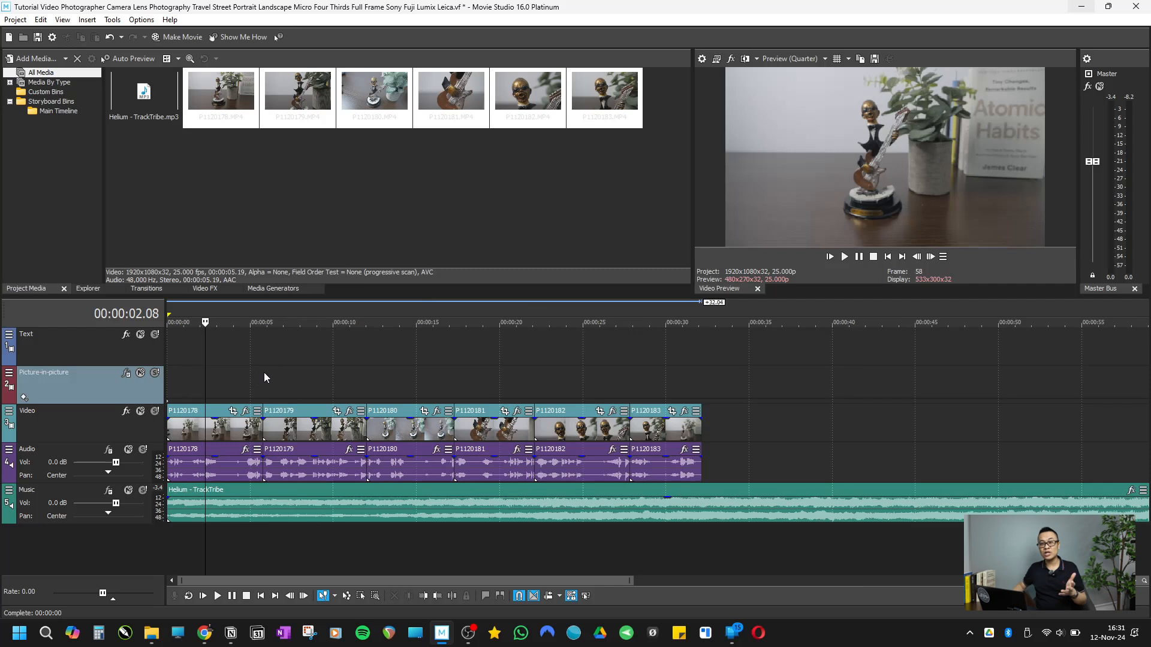
Step: Mute the Audio track and play the whole clip sequence with the music from the beginning
click(127, 450)
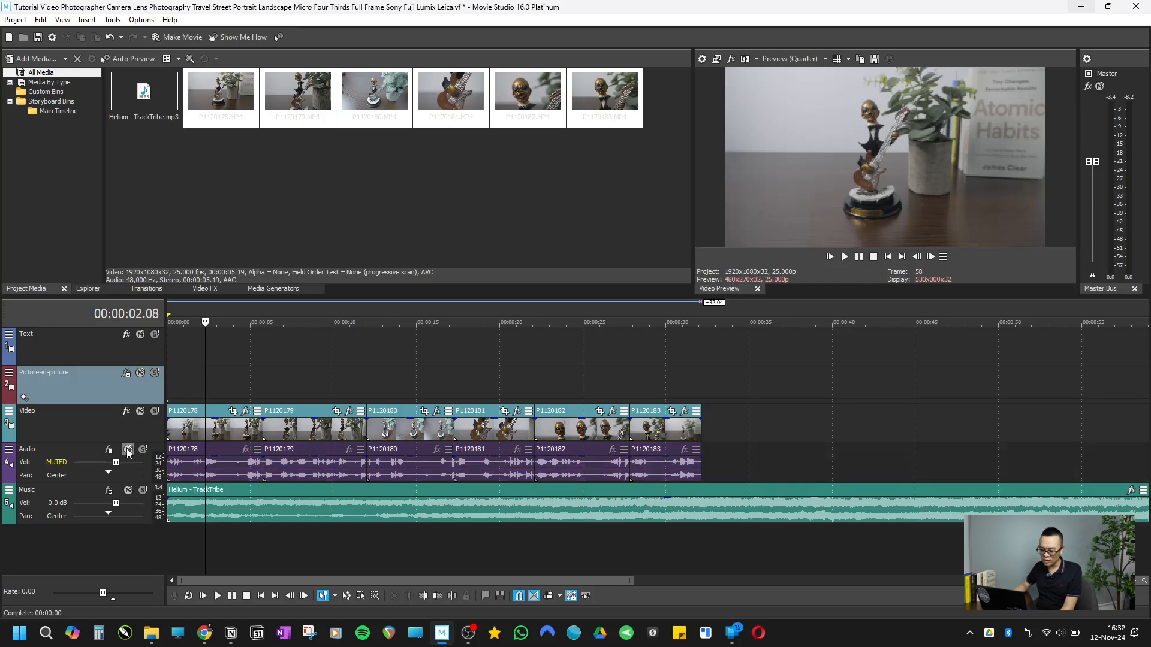
click(887, 257)
scroll(601, 387, up, 2)
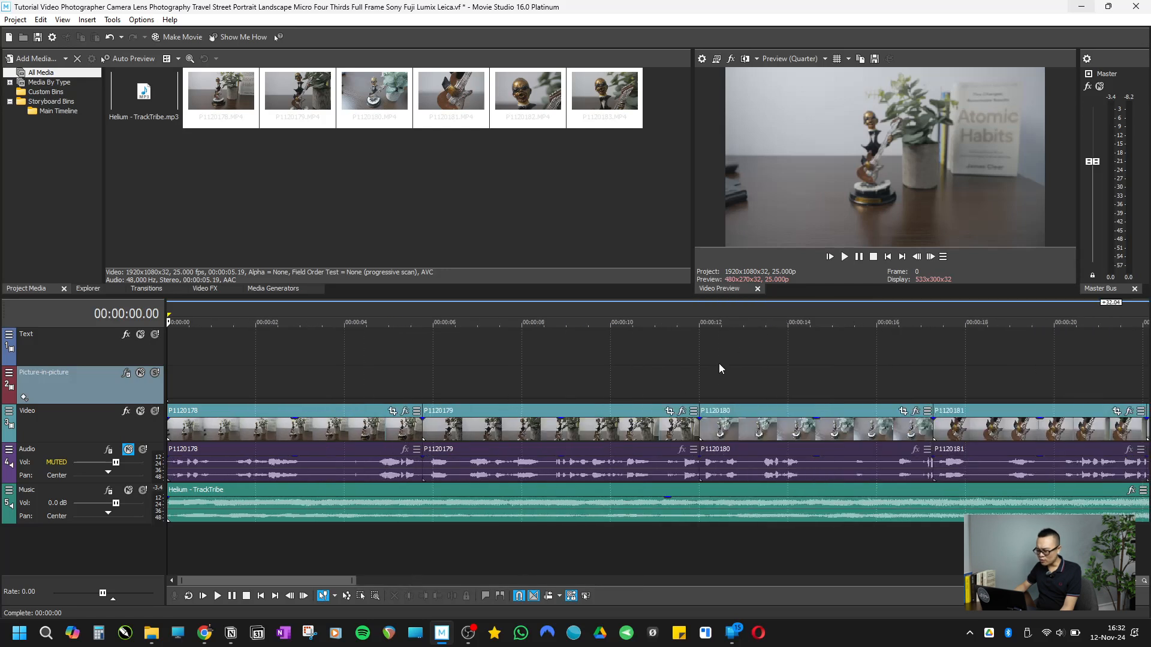
click(845, 257)
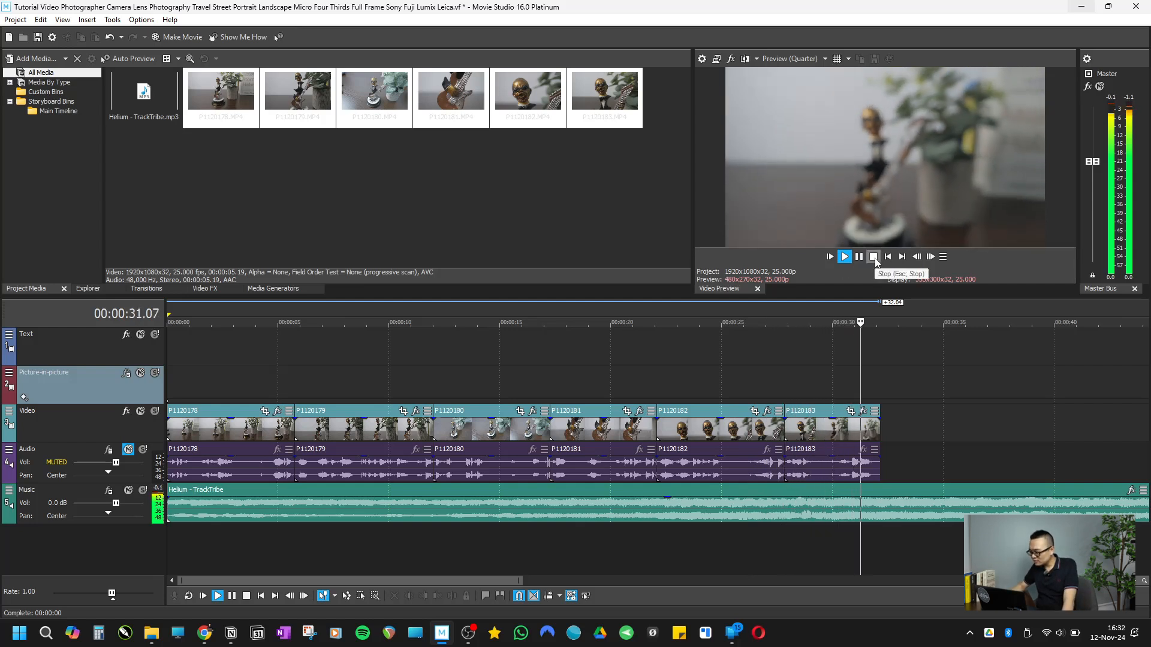
click(873, 257)
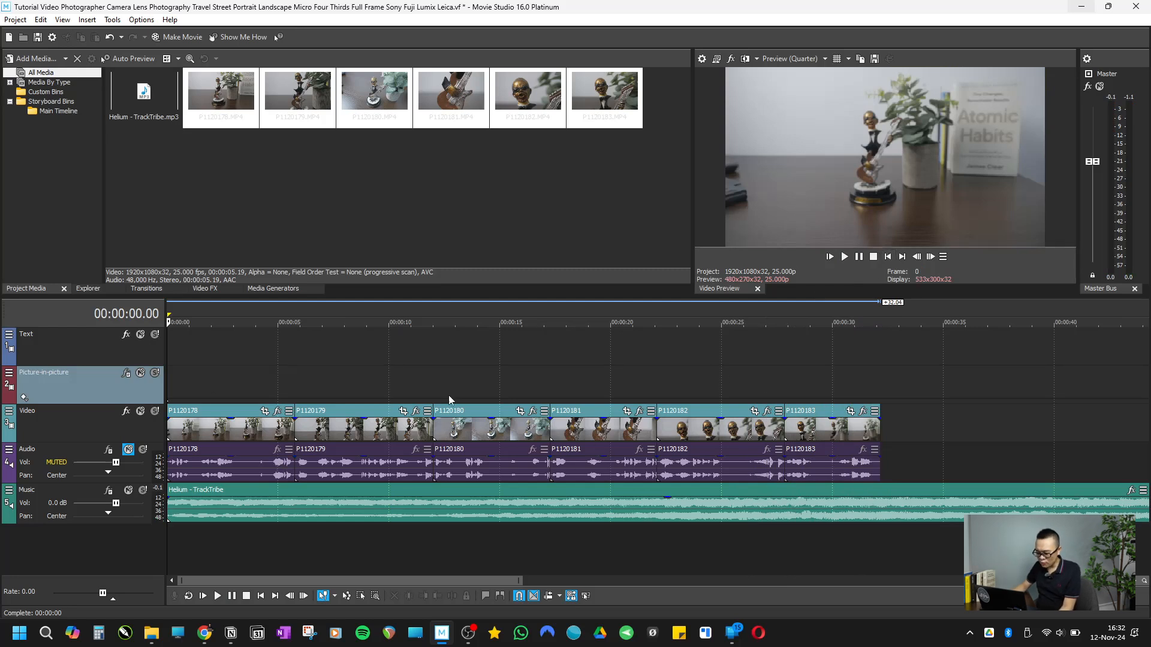
Step: Trim about 1.3 seconds off the start of clip P1120178 and move the clip back to the timeline start
scroll(378, 396, up, 3)
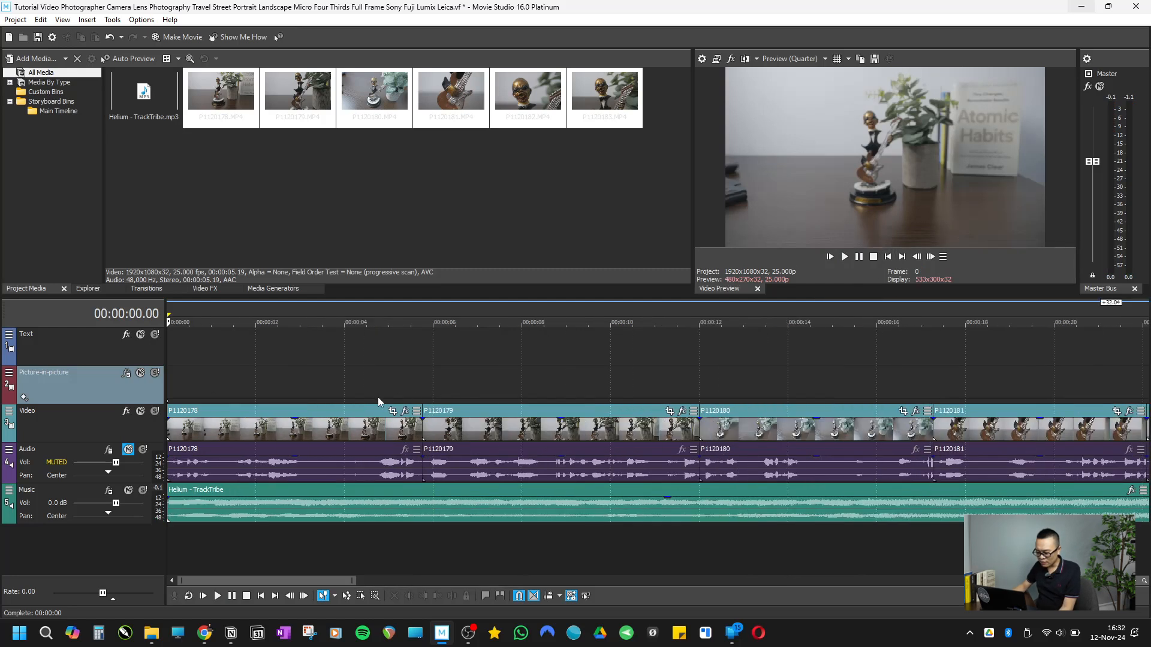
click(860, 257)
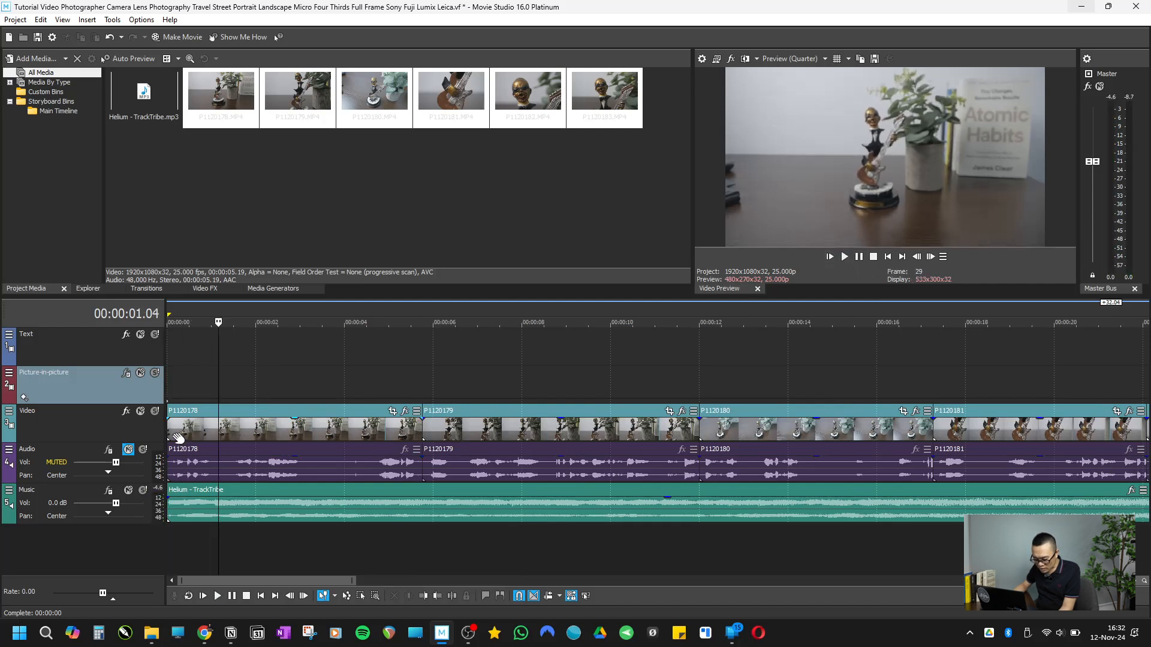
drag(170, 429, 223, 442)
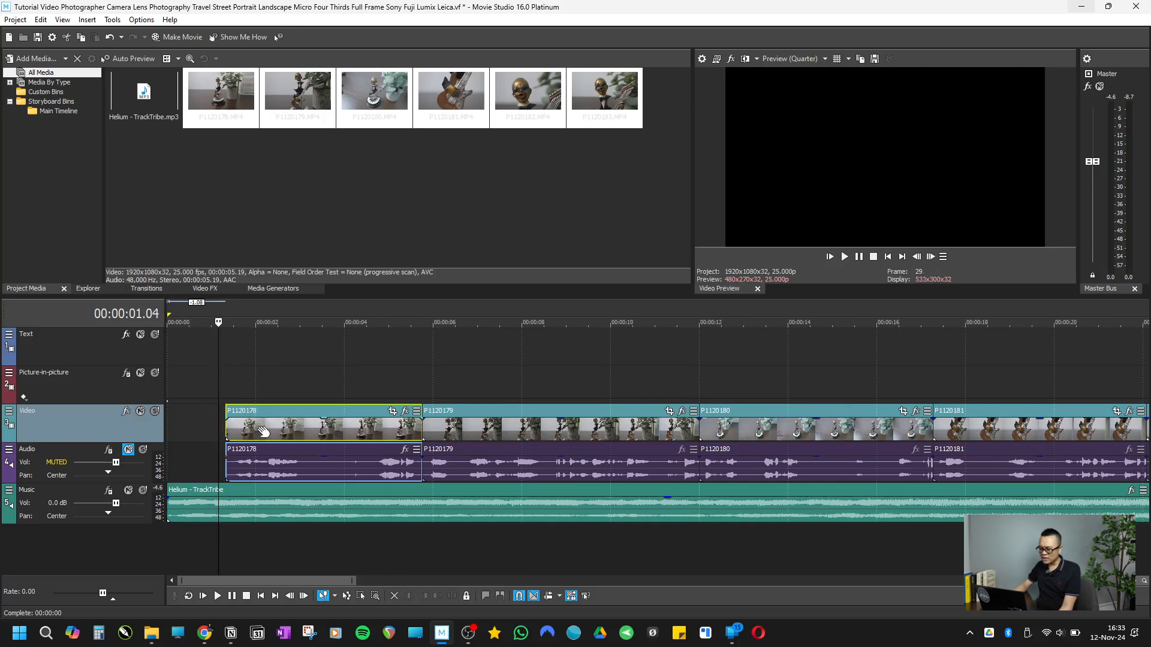
drag(251, 436, 151, 430)
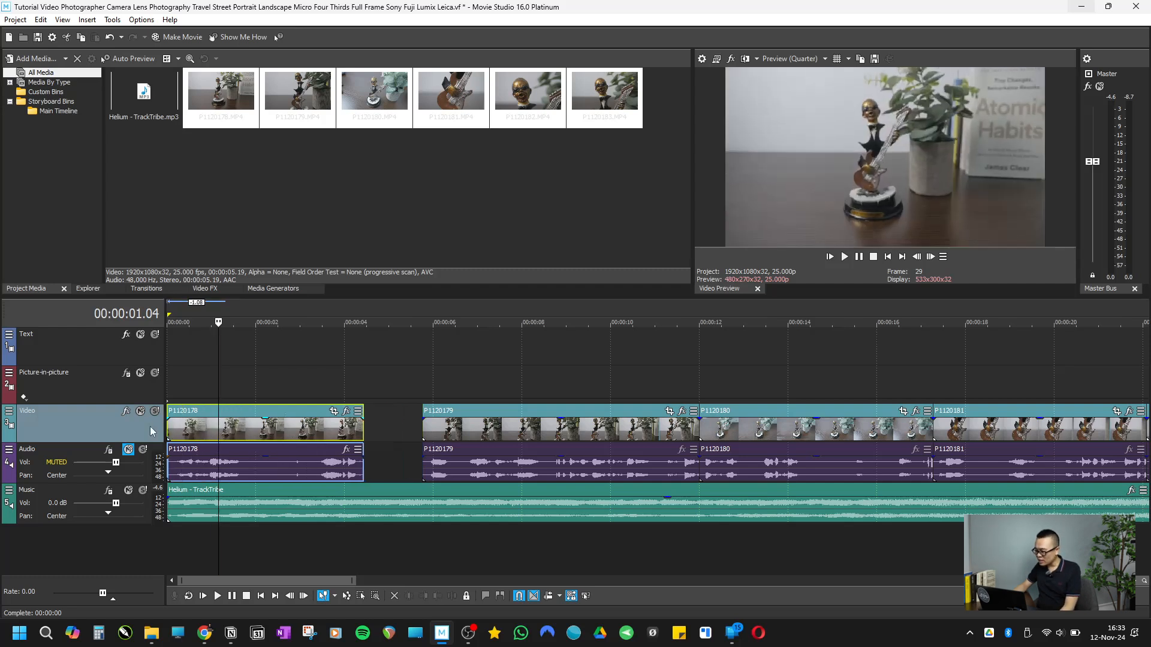
Step: Play clip P1120178 from the beginning and trim its end to 00:00:03.20
click(891, 259)
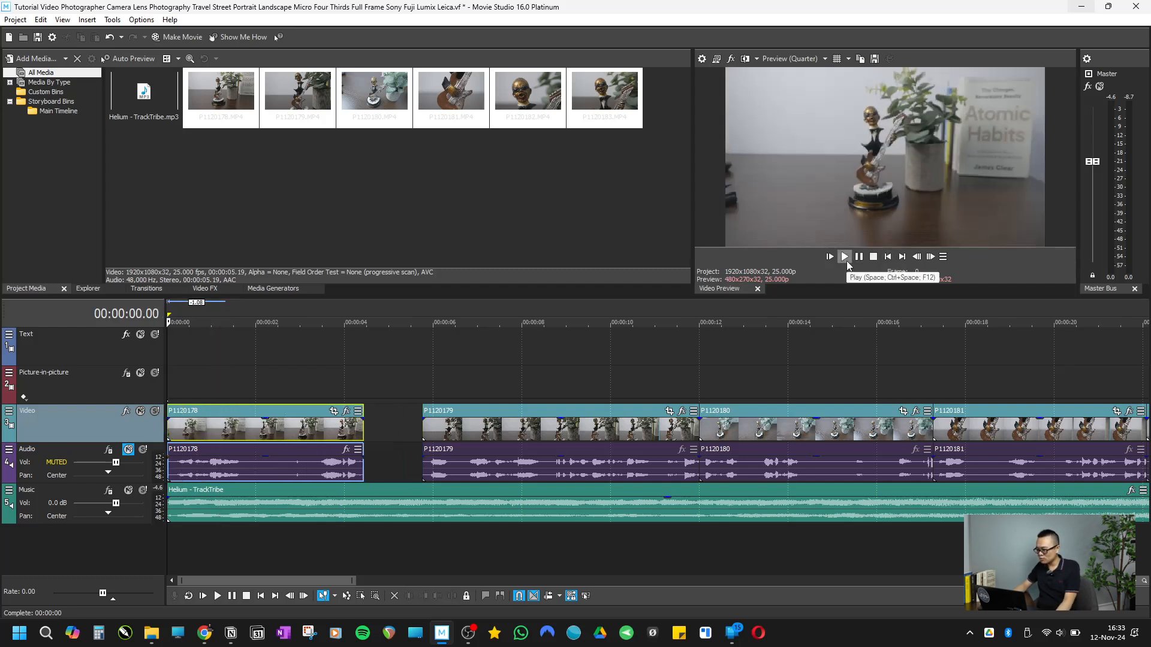
click(845, 259)
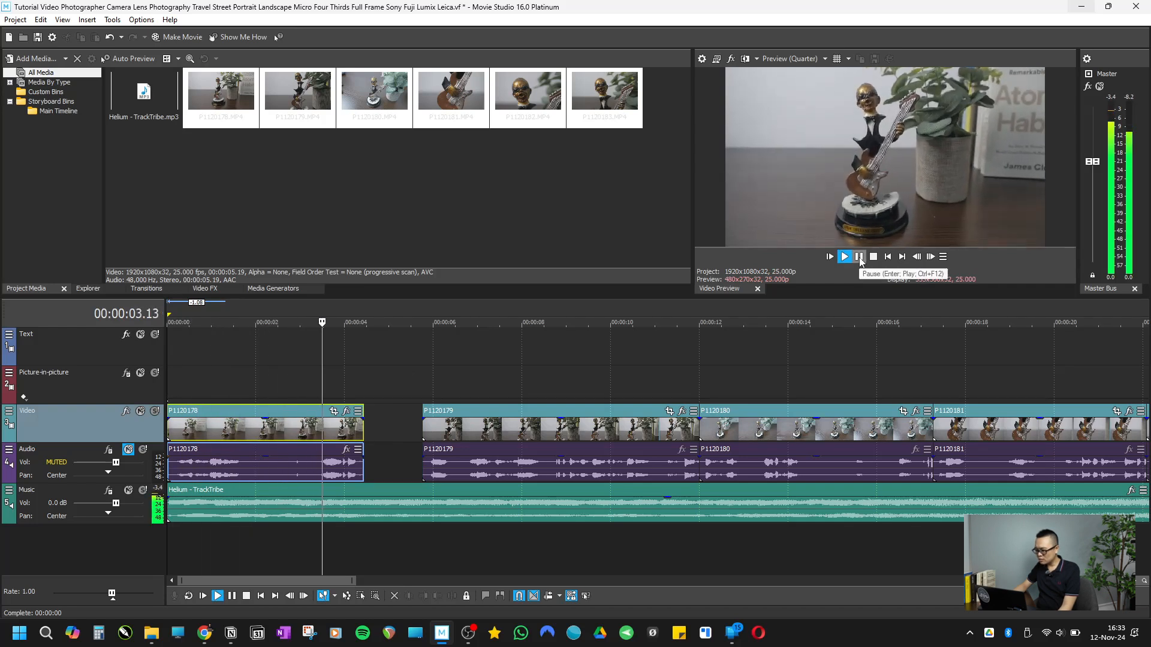
click(858, 257)
drag(363, 430, 339, 427)
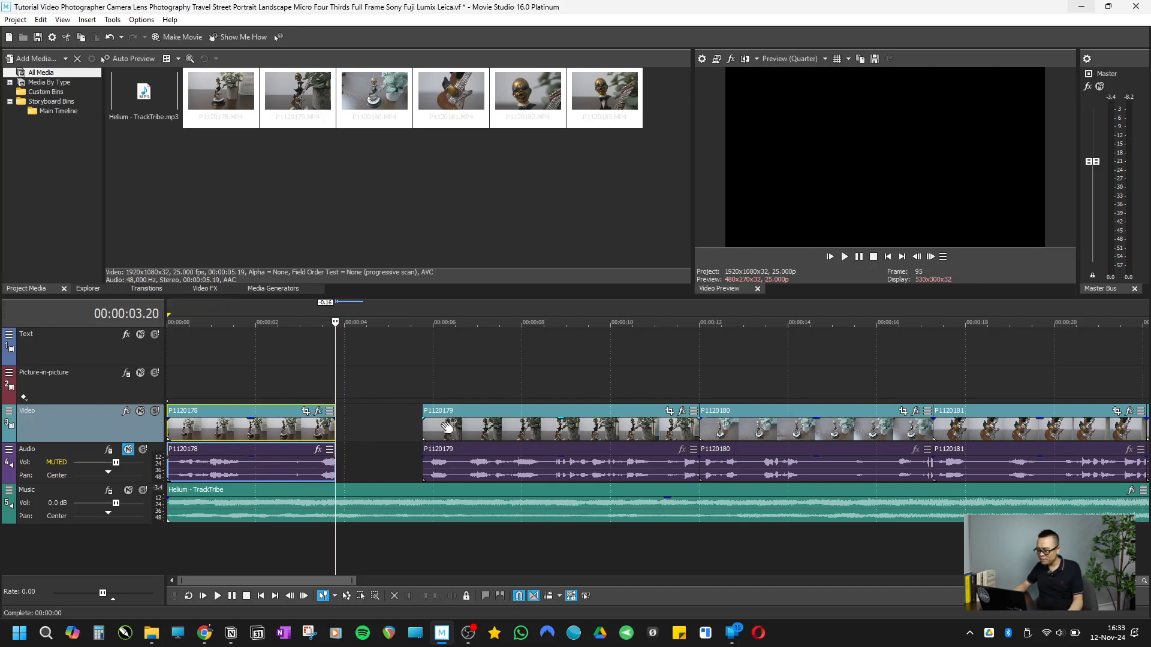
Step: Trim the unwanted start of clip P1120179 and place it directly against the end of P1120178
drag(425, 432, 380, 432)
click(318, 377)
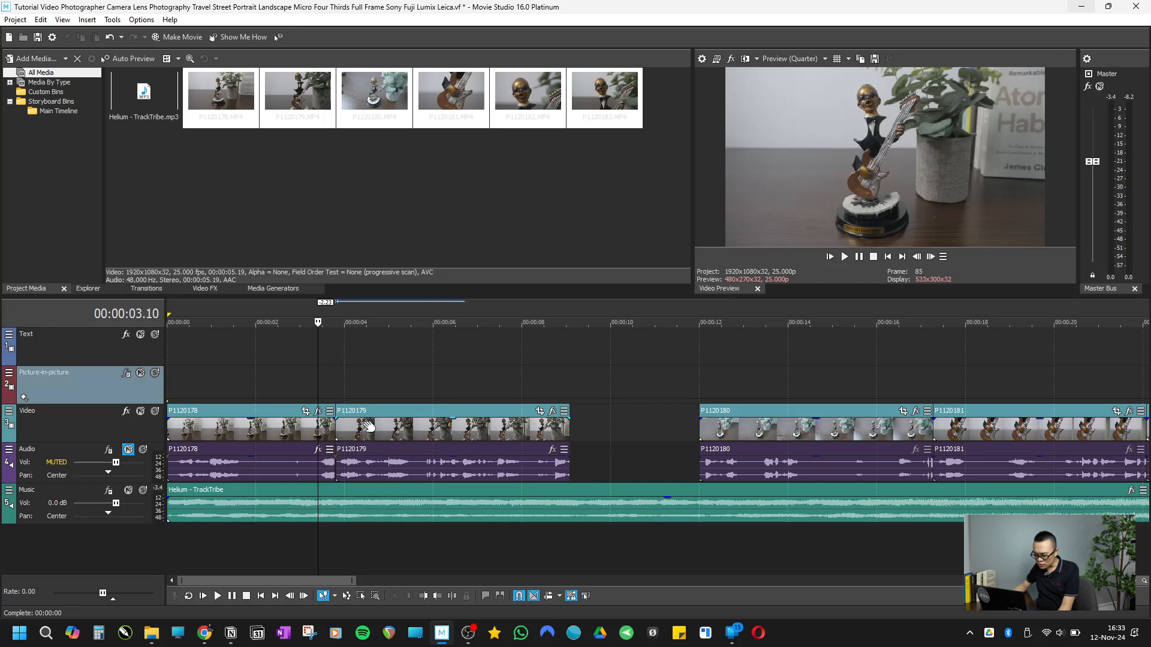
drag(337, 428, 390, 433)
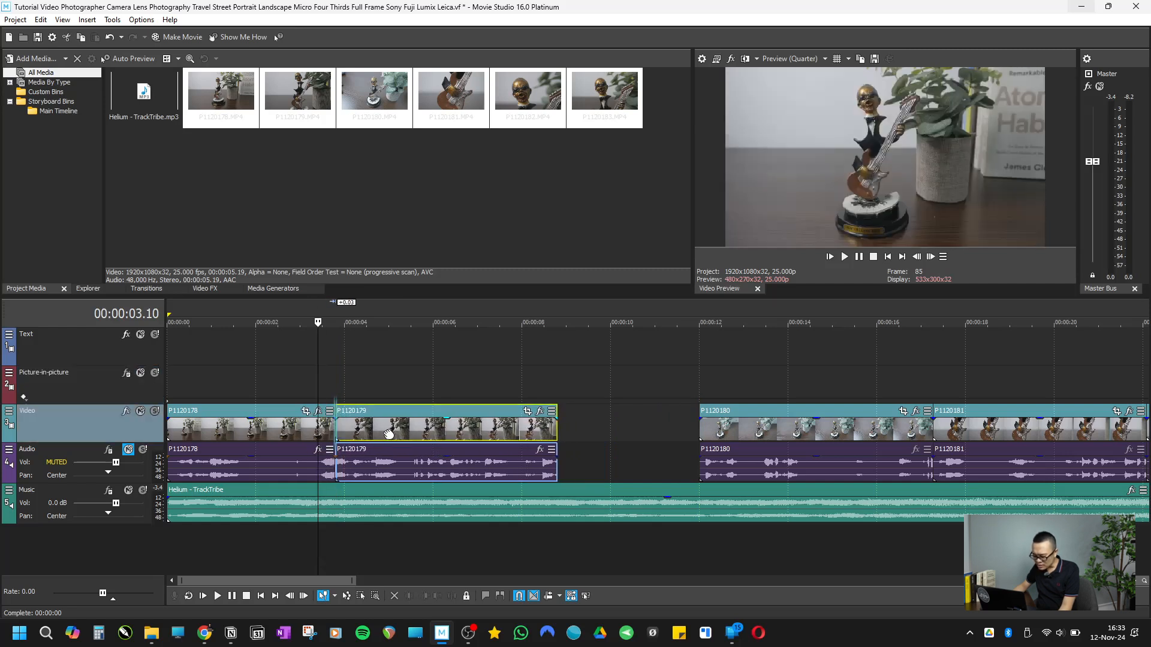
Step: Play the first two clips from the beginning and trim the end of P1120179 to 00:00:08.07
click(874, 258)
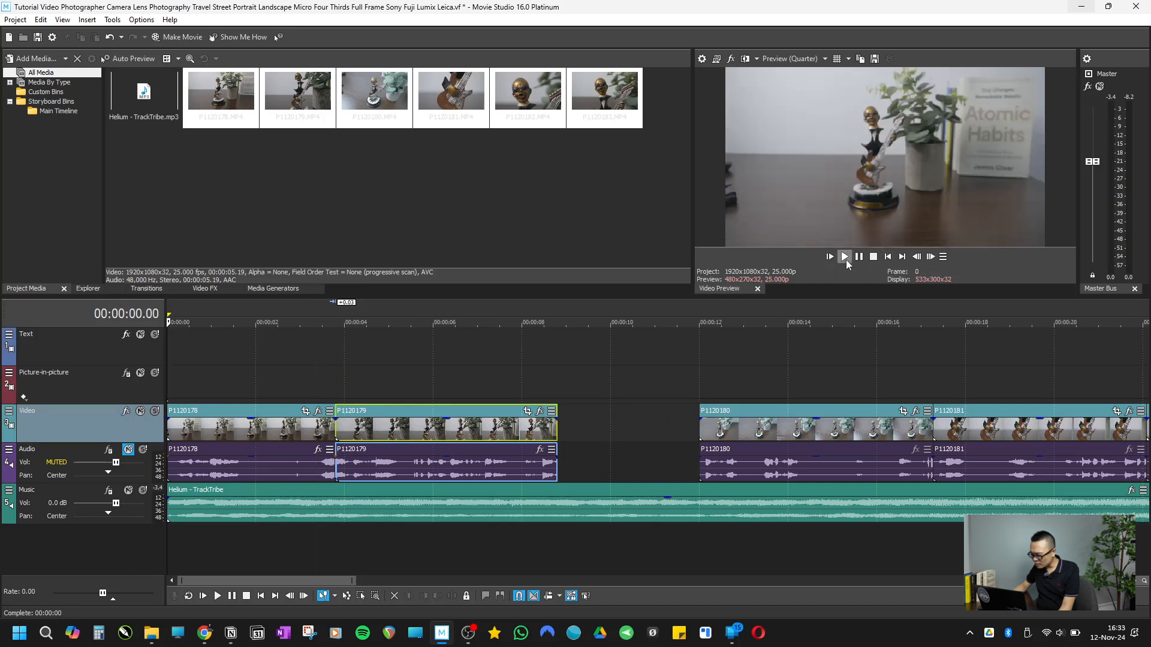
click(844, 257)
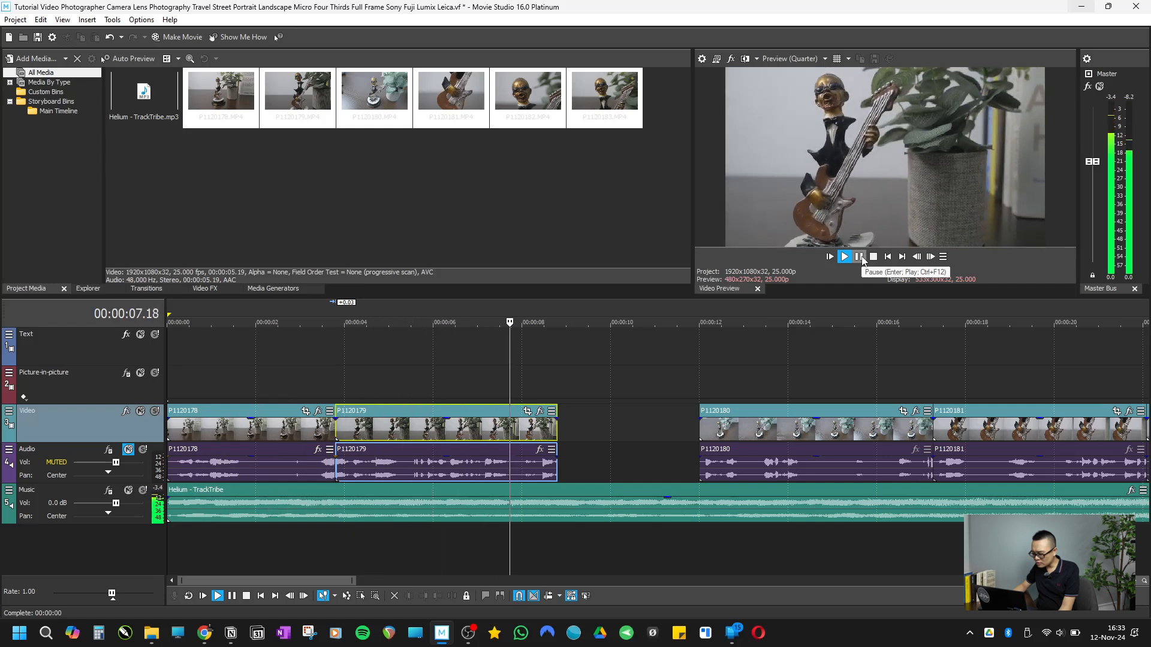
click(860, 257)
drag(559, 429, 534, 428)
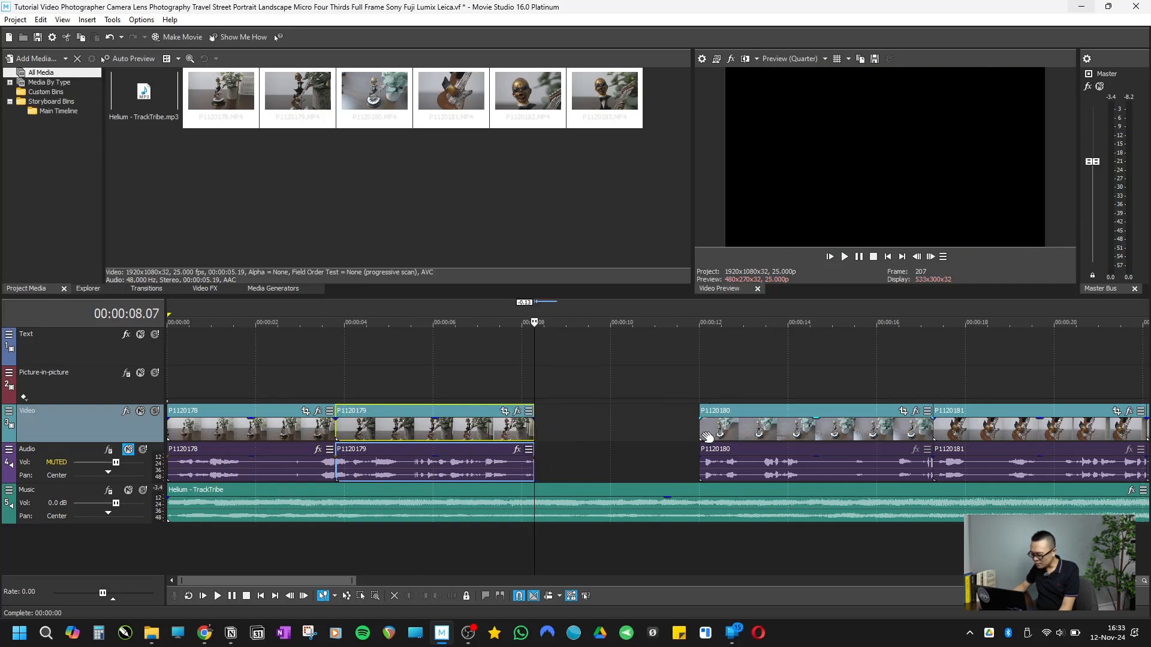
Step: Trim both ends of clip P1120180, placing it directly after P1120179 and ending it at 00:00:12.11
drag(717, 433, 557, 432)
click(523, 391)
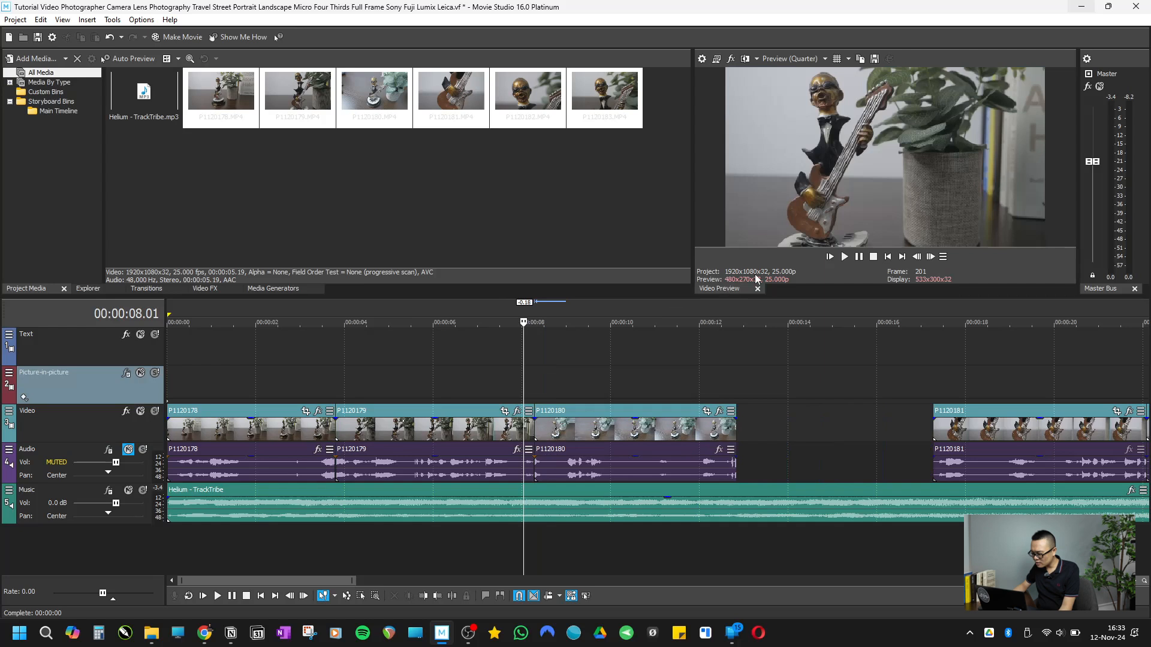
click(850, 260)
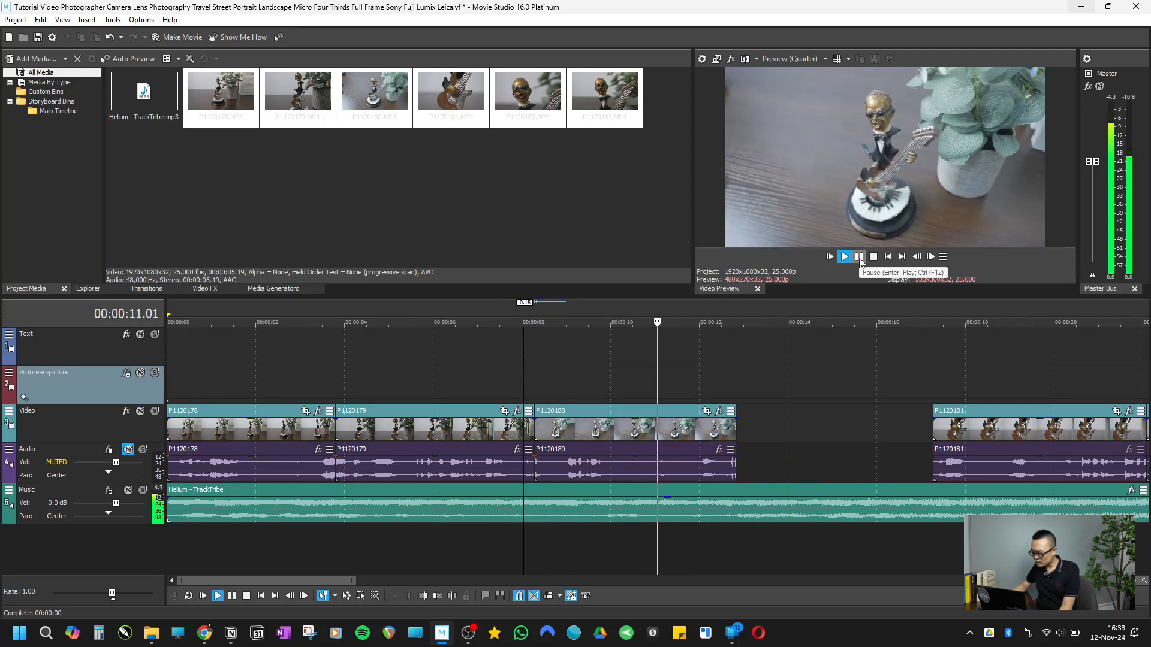
click(859, 258)
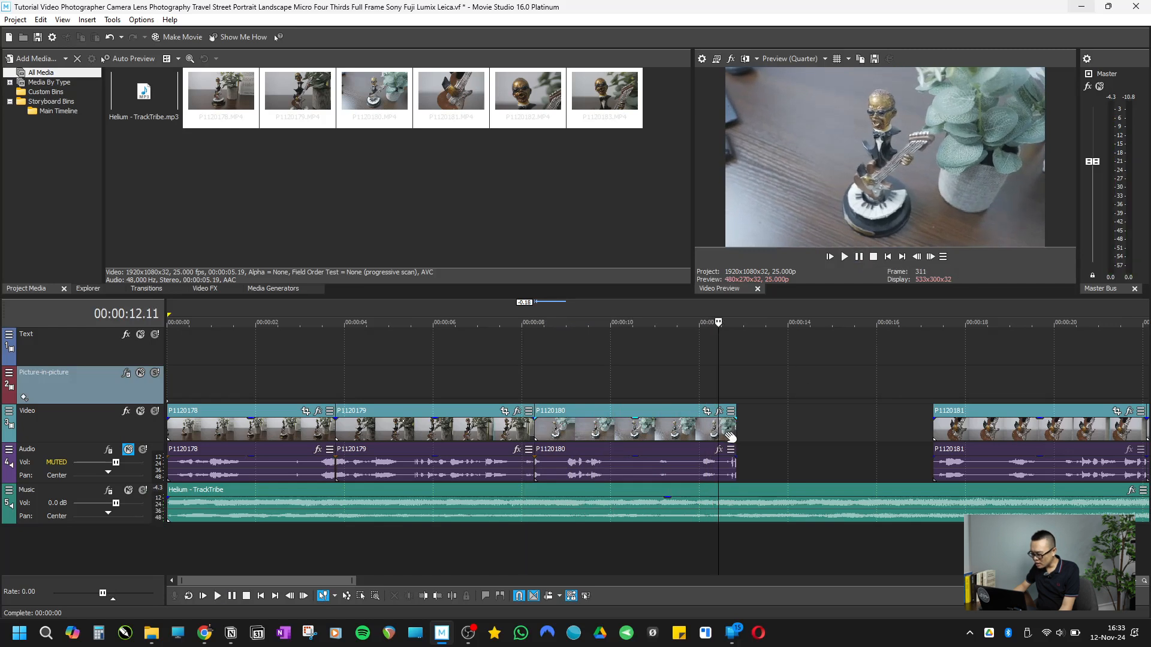
drag(736, 433, 717, 432)
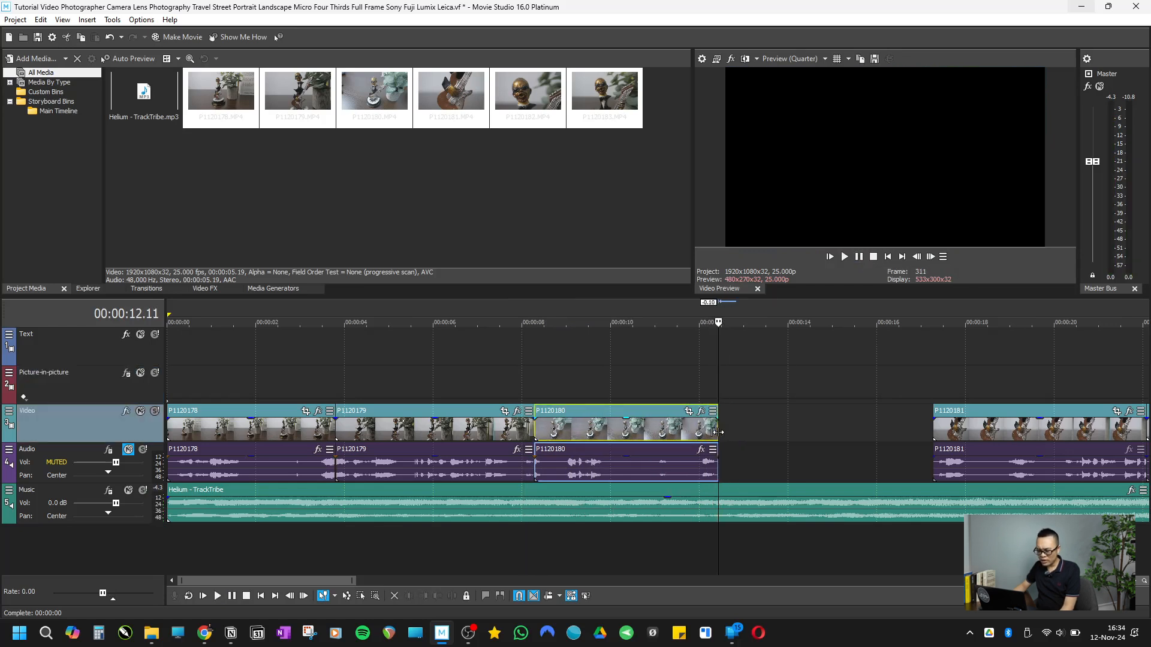
Step: Trim both ends of clip P1120181 so it runs from P1120180 to 00:00:15.21, and place the start-trimmed P1120182 directly after it
drag(972, 432, 766, 431)
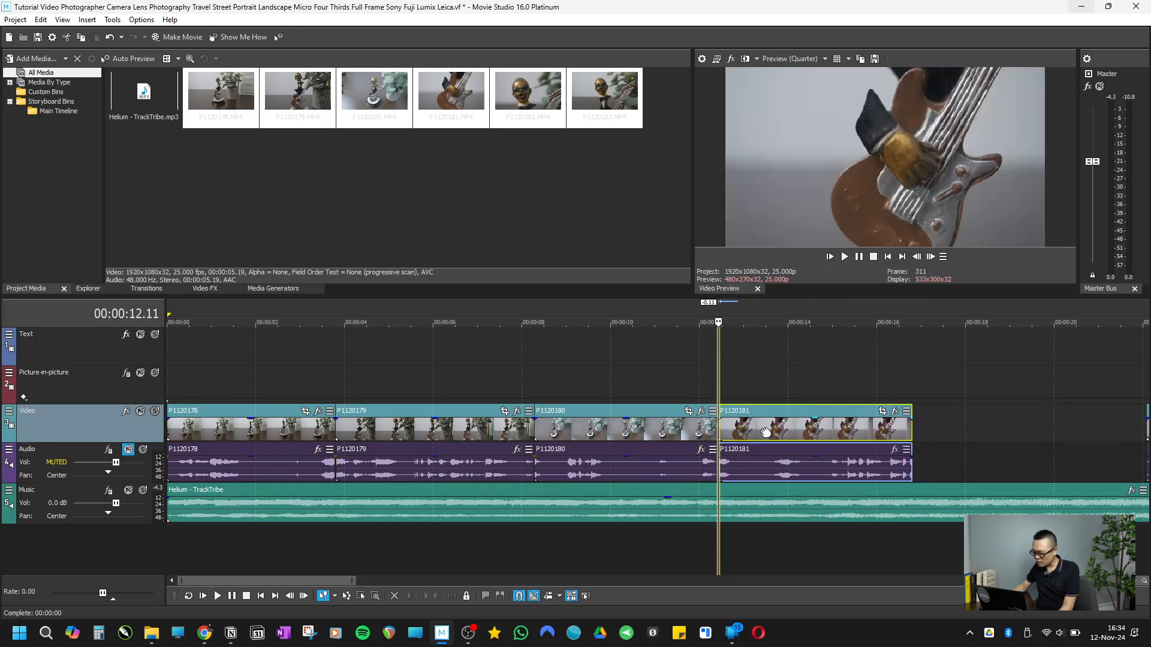
click(692, 382)
click(844, 258)
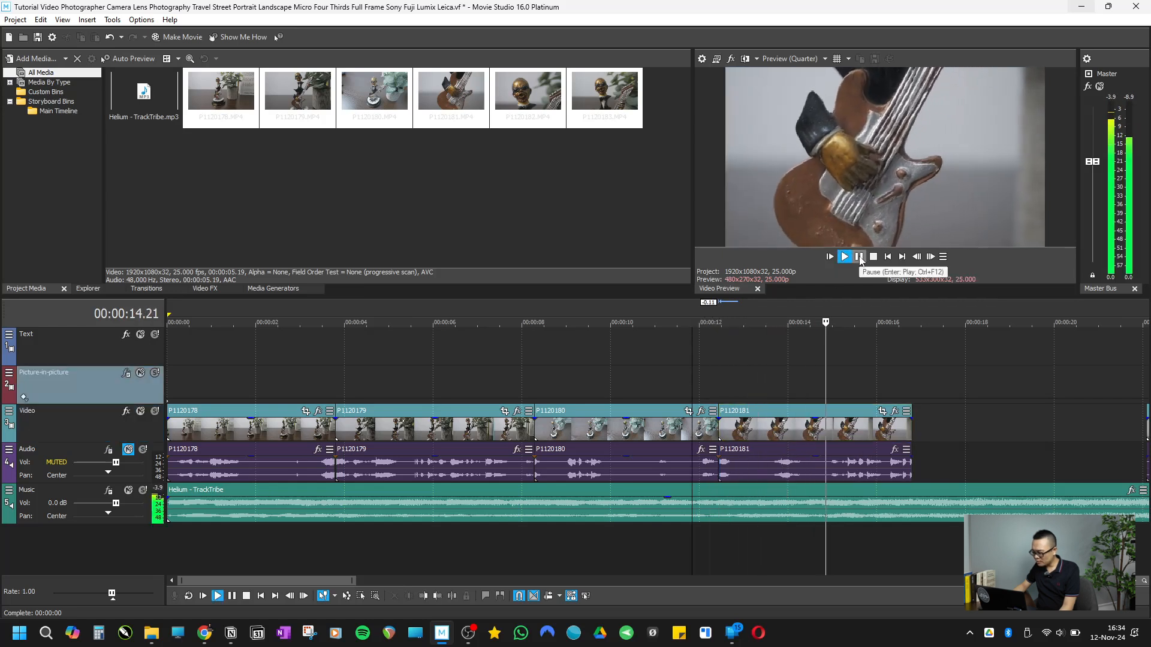
click(860, 258)
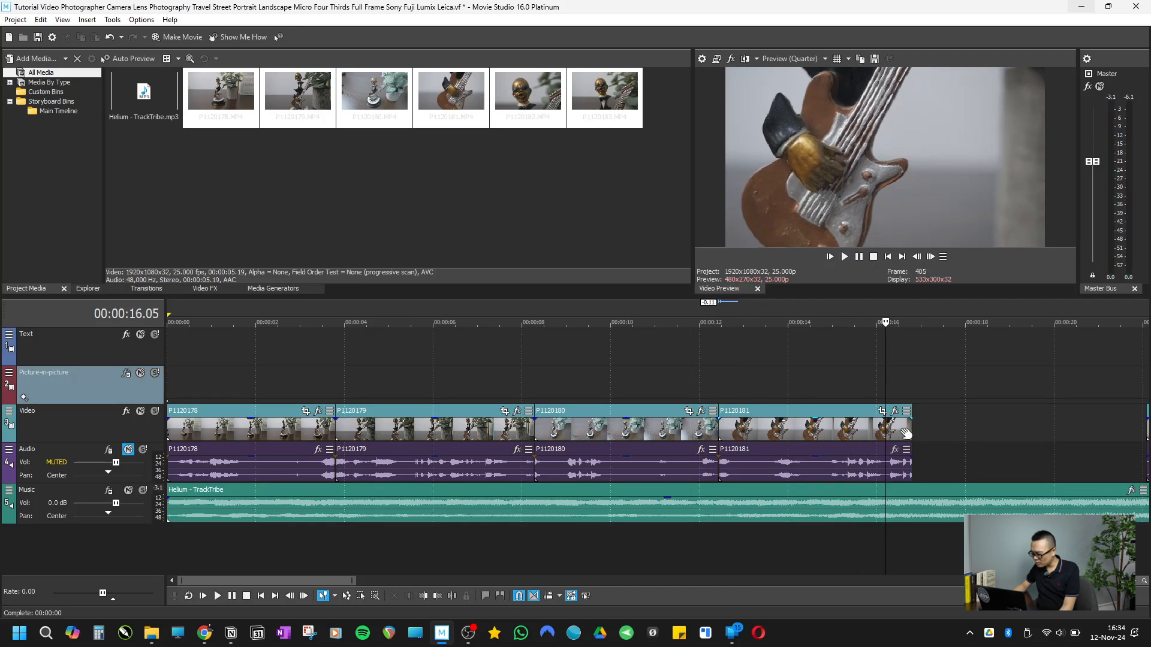
drag(910, 429, 685, 437)
scroll(792, 457, down, 4)
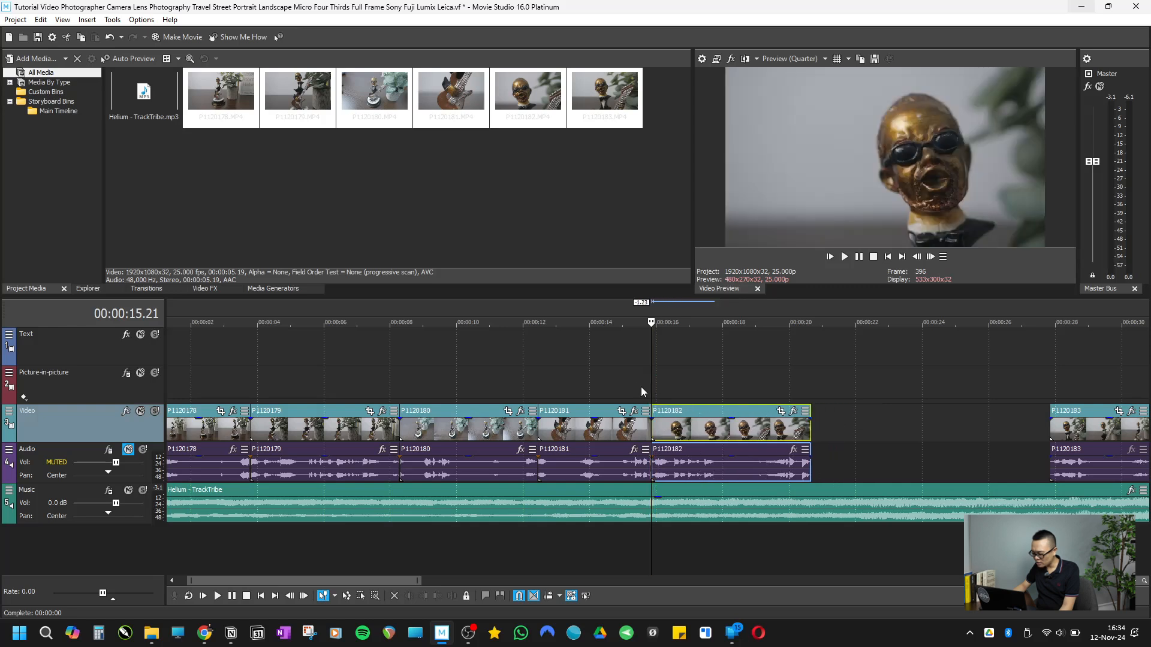
Step: Preview clip P1120182, trim its end to 00:00:19.12, and place P1120183 directly after it
click(637, 390)
click(845, 257)
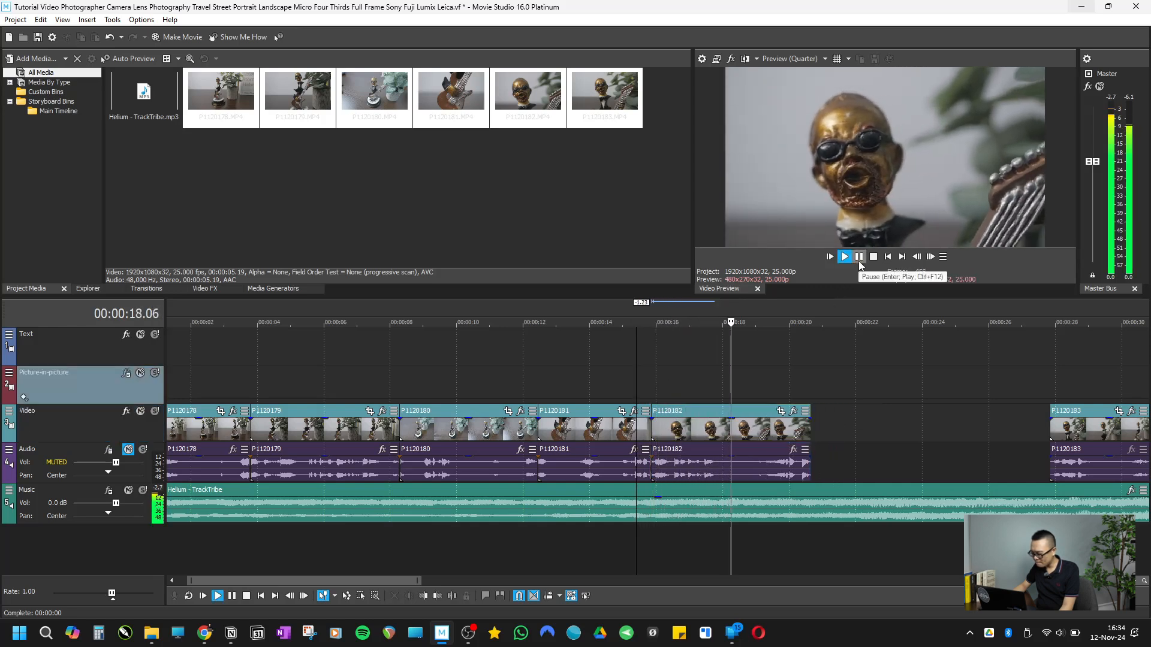
click(859, 258)
click(844, 257)
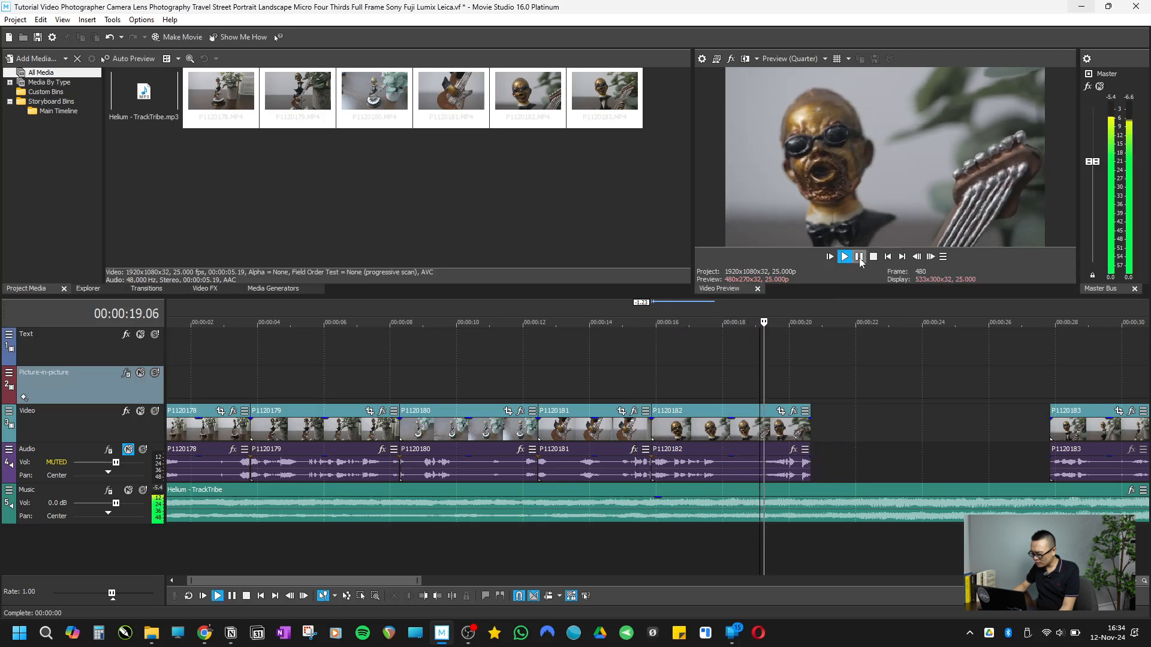
drag(809, 435, 624, 431)
scroll(915, 439, down, 3)
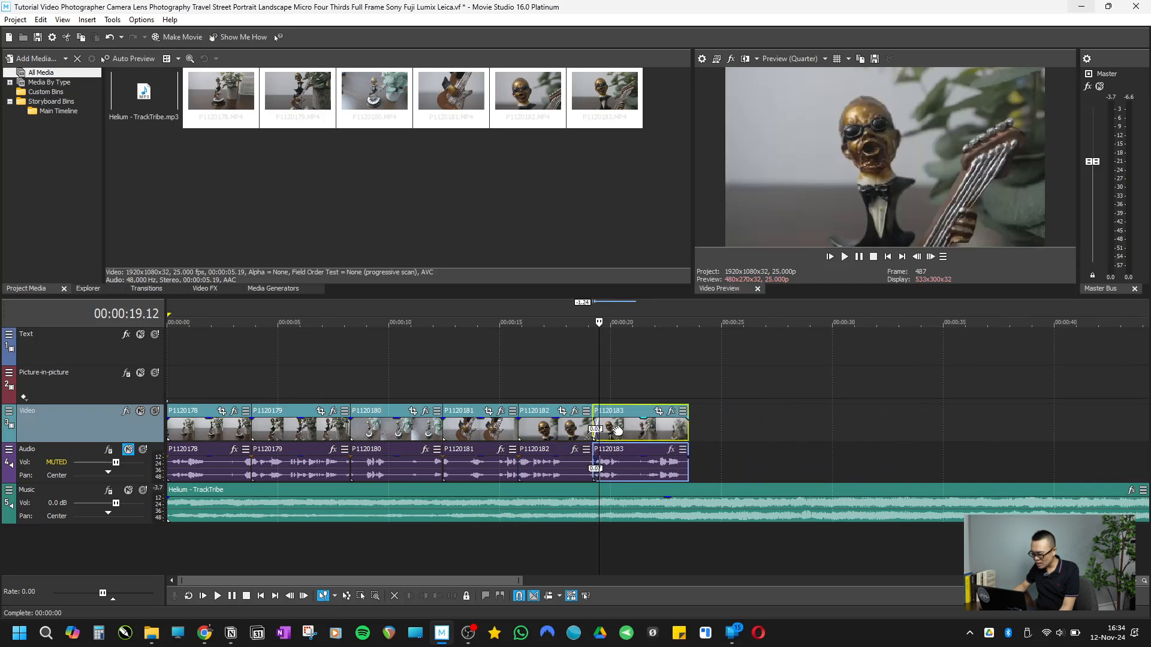
scroll(607, 433, up, 3)
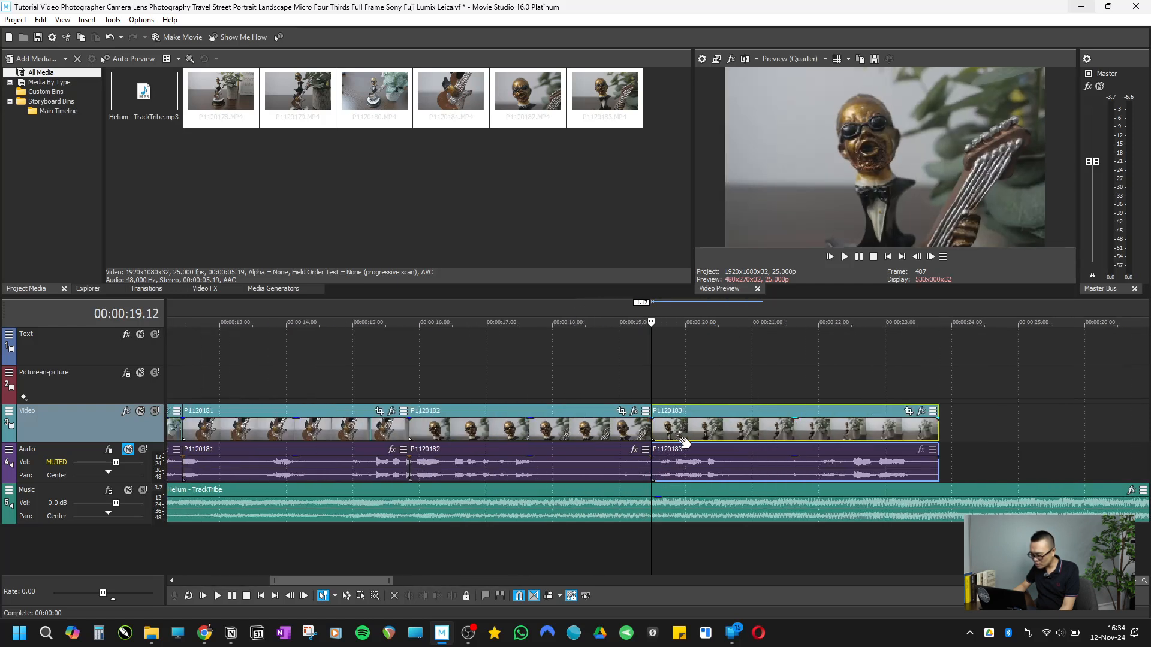
Step: Trim about 7 frames off the start of clip P1120183 and keep it flush against the end of P1120182
drag(651, 430, 674, 436)
click(639, 389)
click(638, 387)
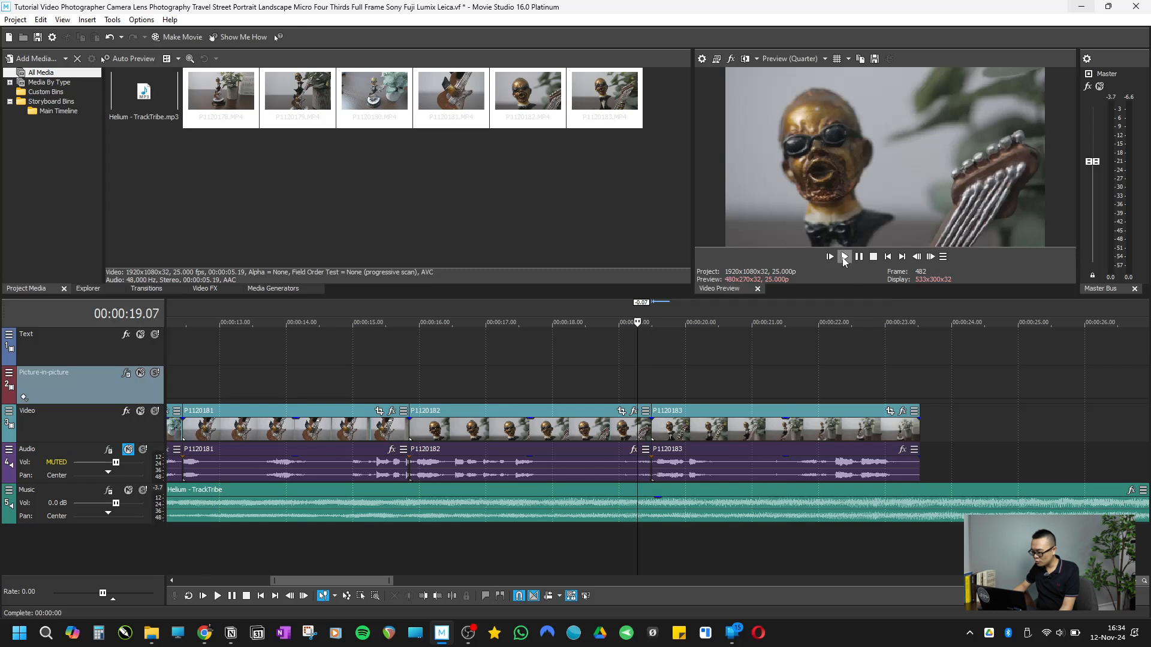
Step: Play the cut into clip P1120183 and trim the clip's end to 00:00:23.05
click(844, 258)
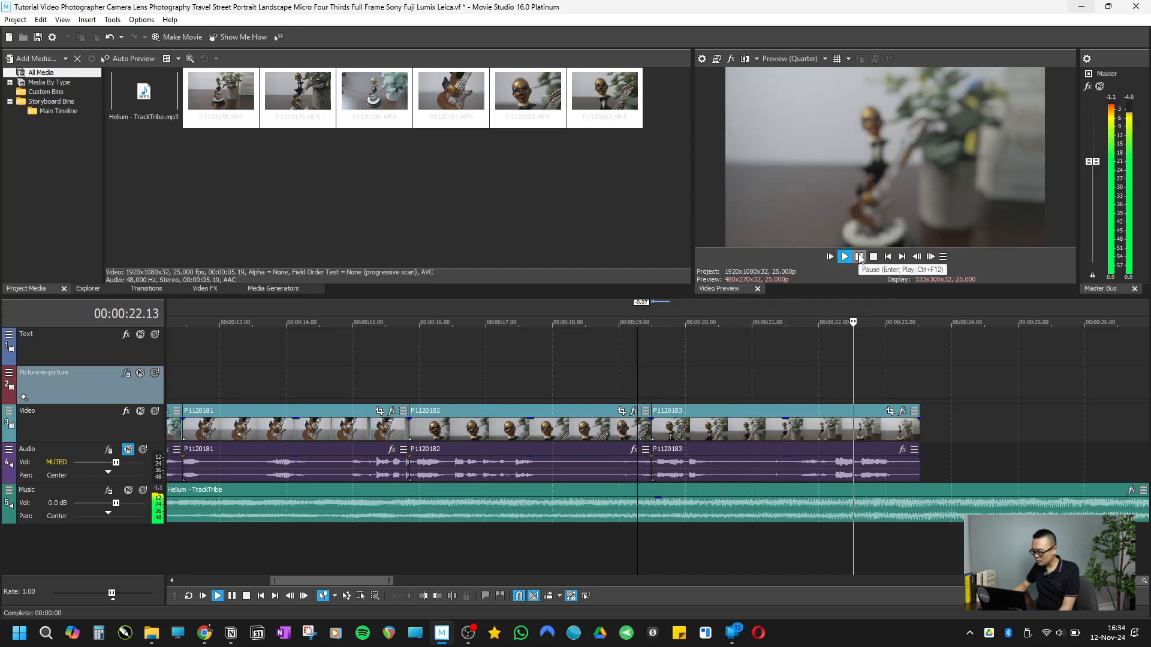
click(858, 257)
drag(917, 432, 897, 428)
scroll(831, 431, down, 6)
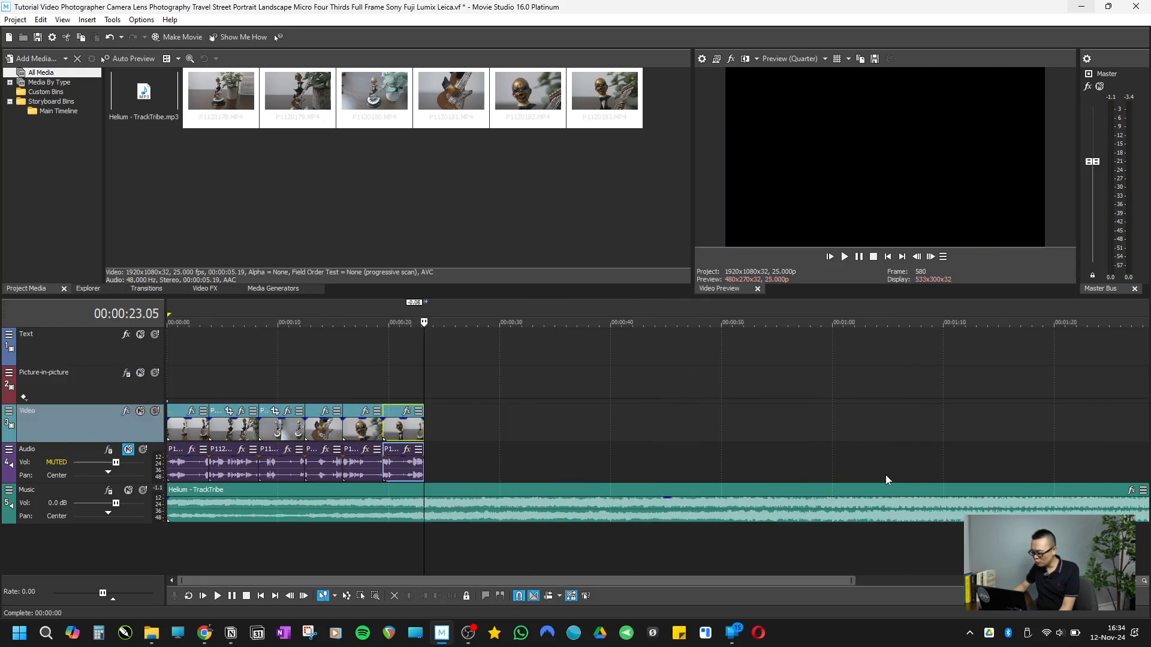
Step: Trim the end of the Helium - TrackTribe music to 00:00:23.05, flush with the end of clip P1120183
drag(1121, 508, 842, 509)
drag(564, 512, 381, 501)
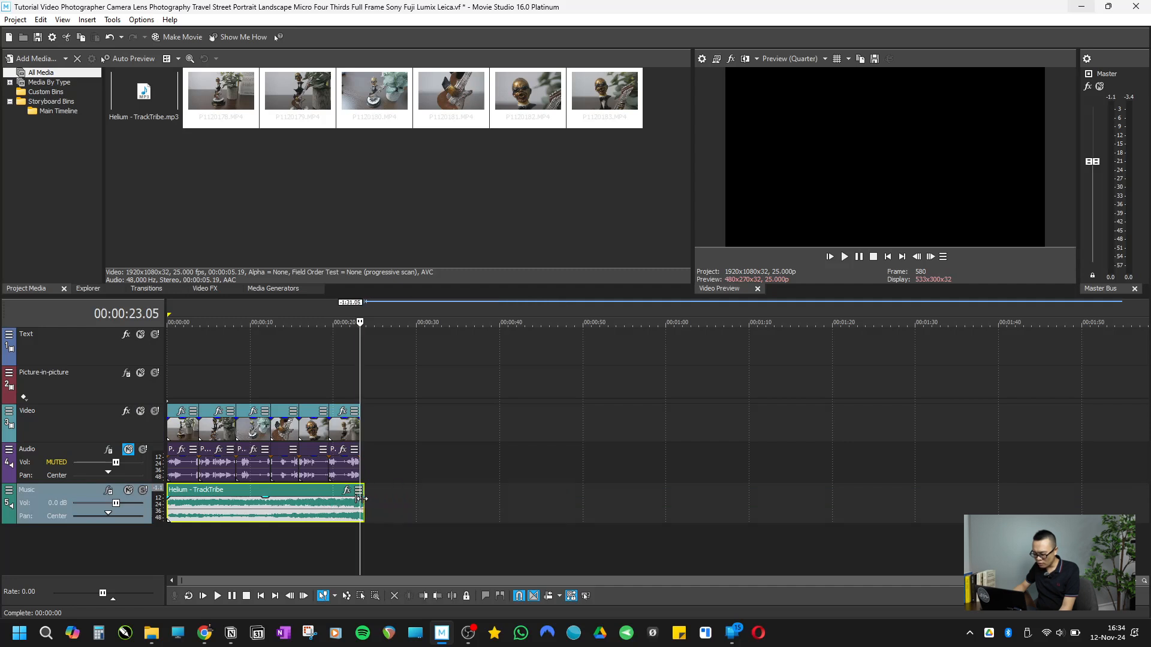
scroll(503, 450, up, 2)
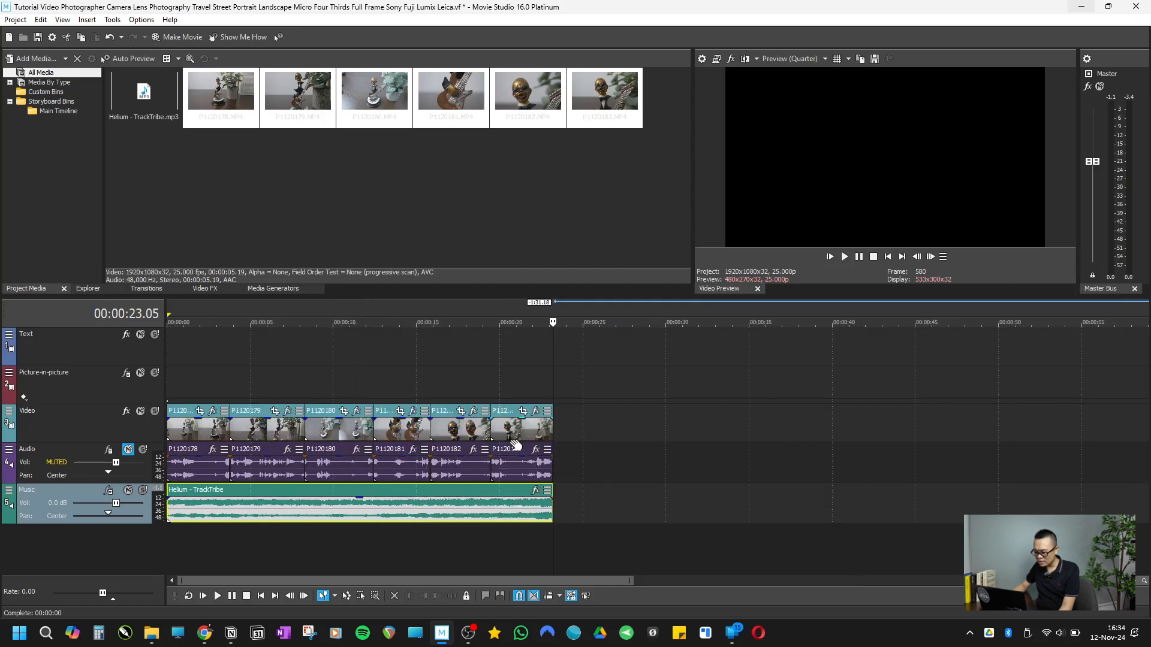
Step: Add a short fade-in to the start of clip P1120178 and play the opening from the project start
click(887, 257)
scroll(708, 410, up, 1)
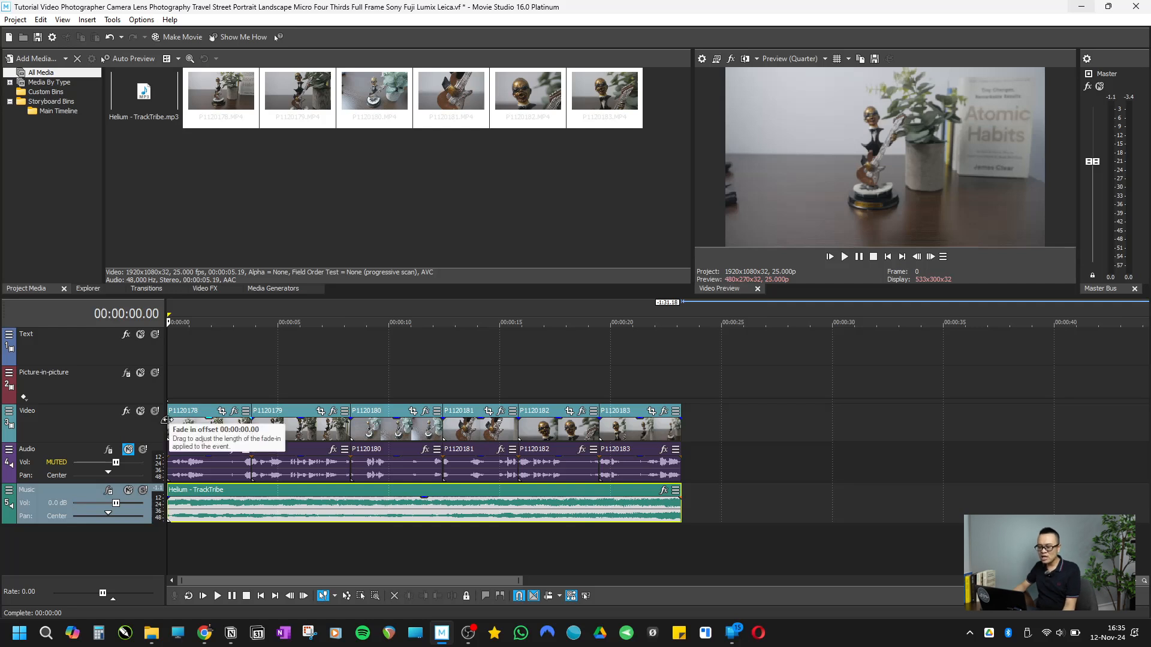
drag(171, 419, 175, 419)
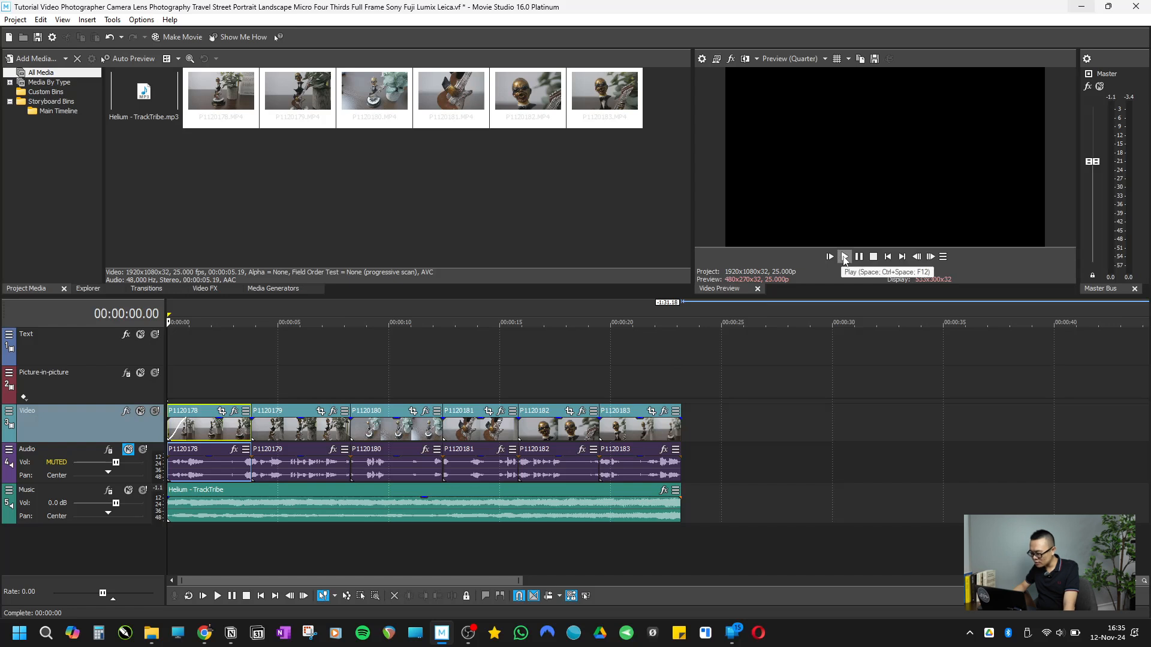
click(844, 257)
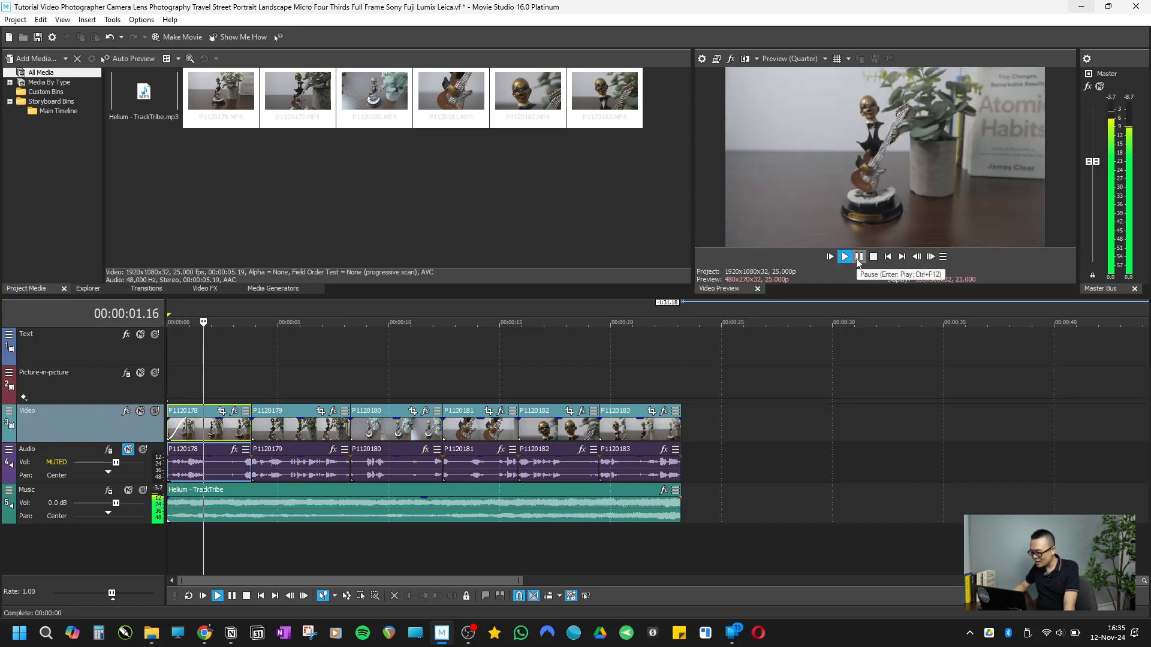
click(859, 257)
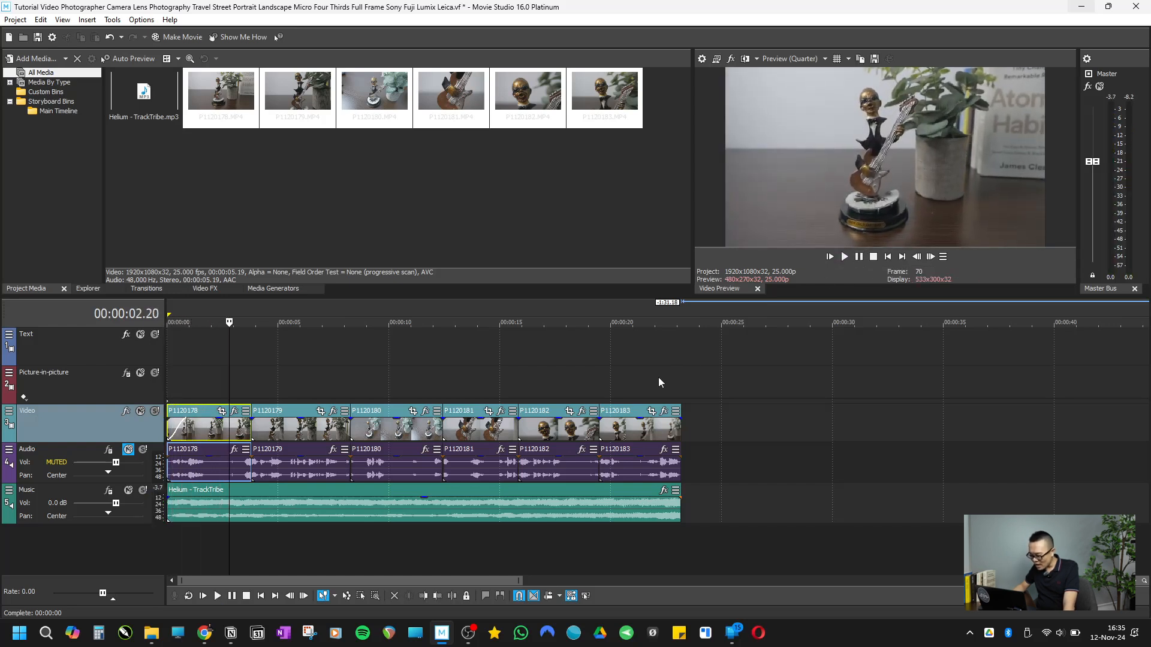
Step: Add fade-outs of about 2 seconds to the ends of clip P1120183 and the music, and play the ending from 00:00:19.18
click(627, 384)
click(661, 413)
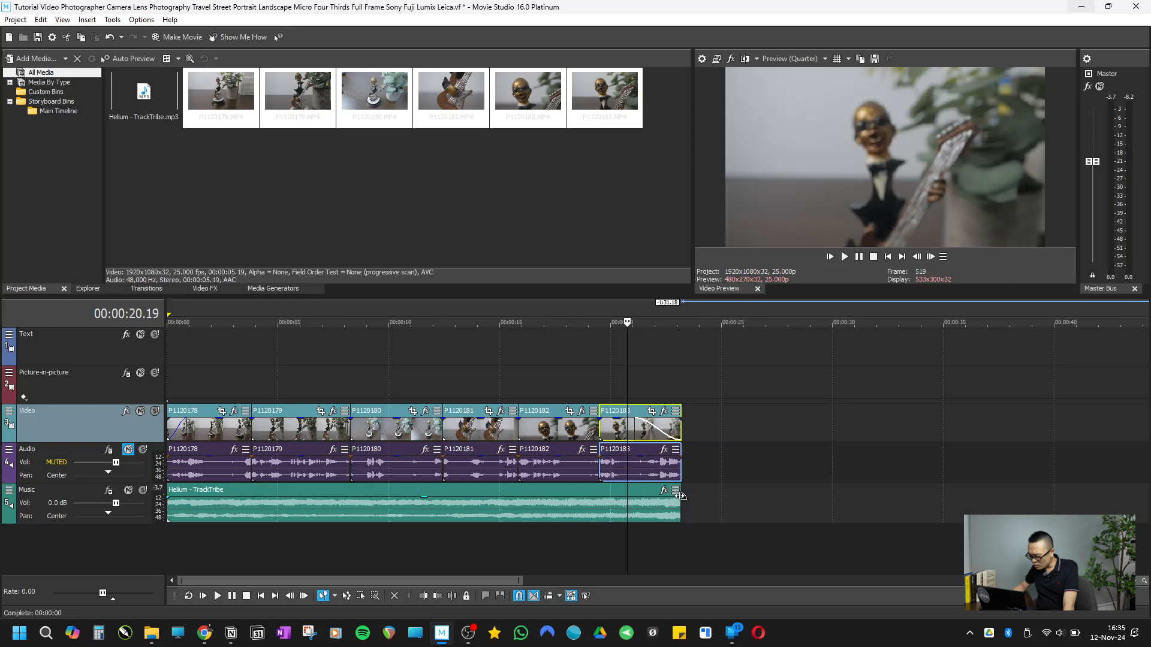
click(676, 495)
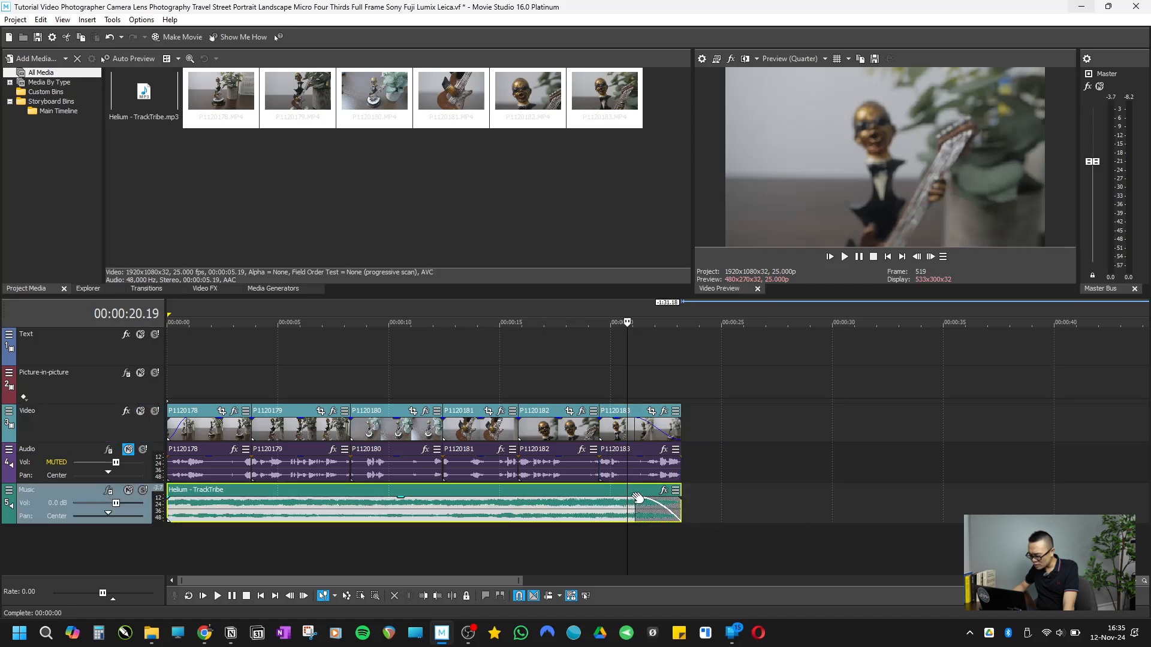
click(604, 364)
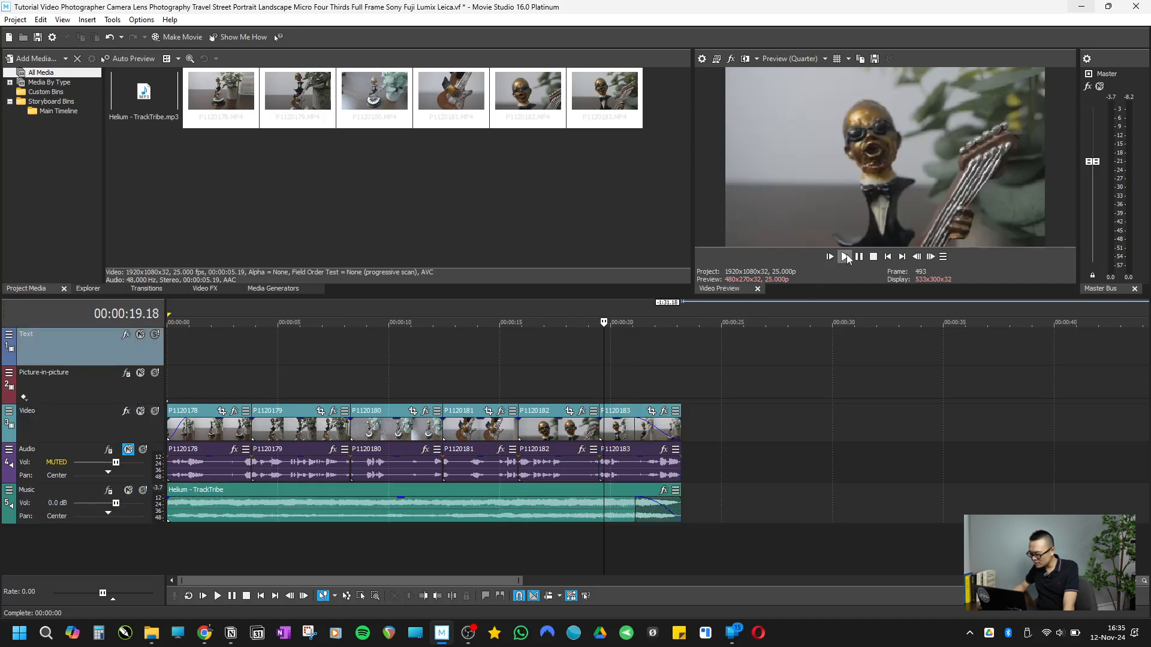
click(845, 256)
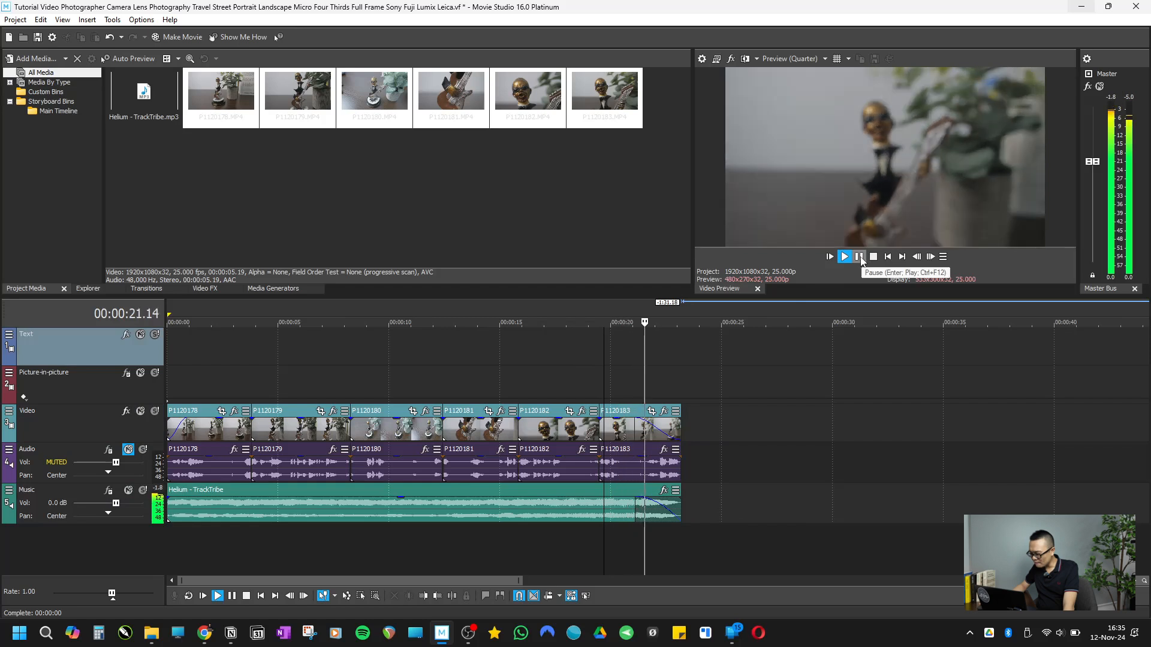